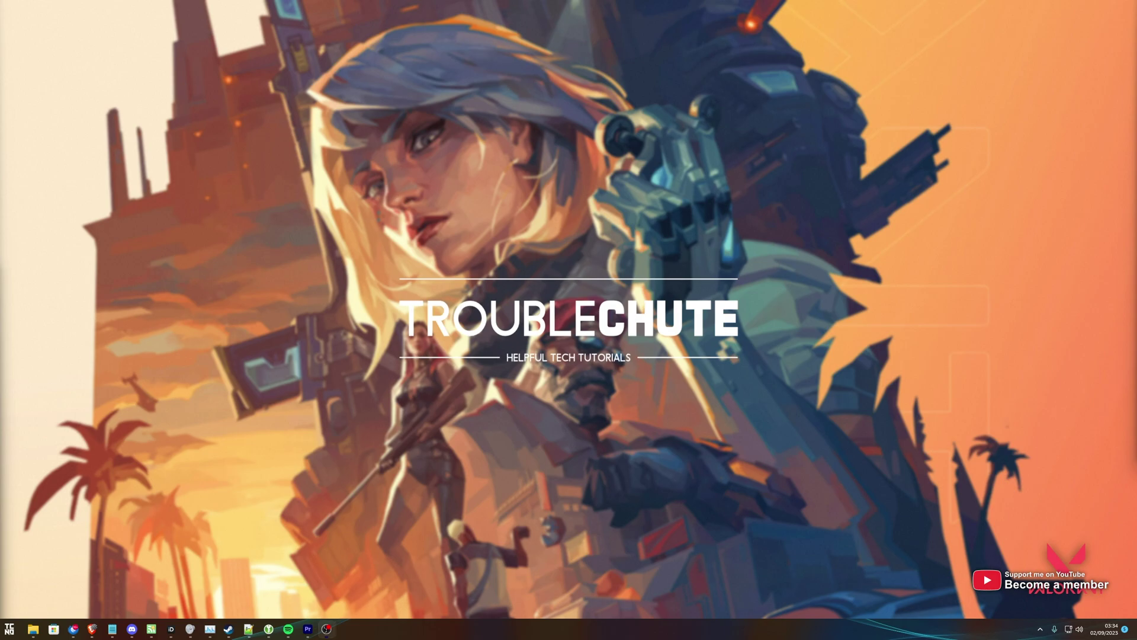
# From the graphics search, switch Hardware-accelerated GPU scheduling Off in the default graphics settings.
pyautogui.press('super')
pyautogui.write('graphics')
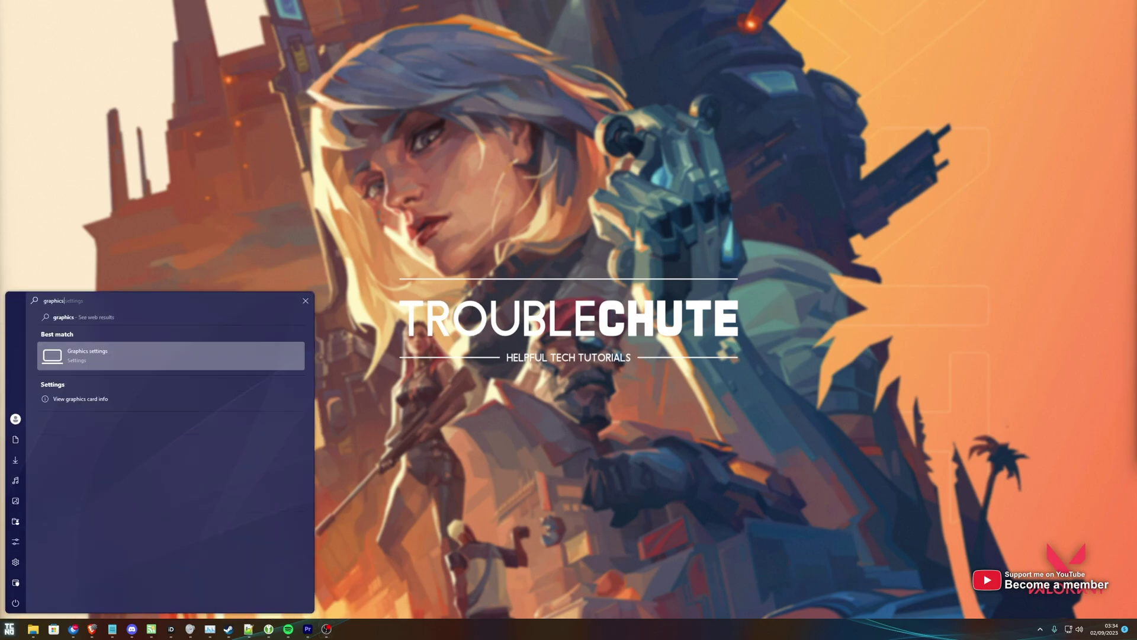
pyautogui.click(258, 359)
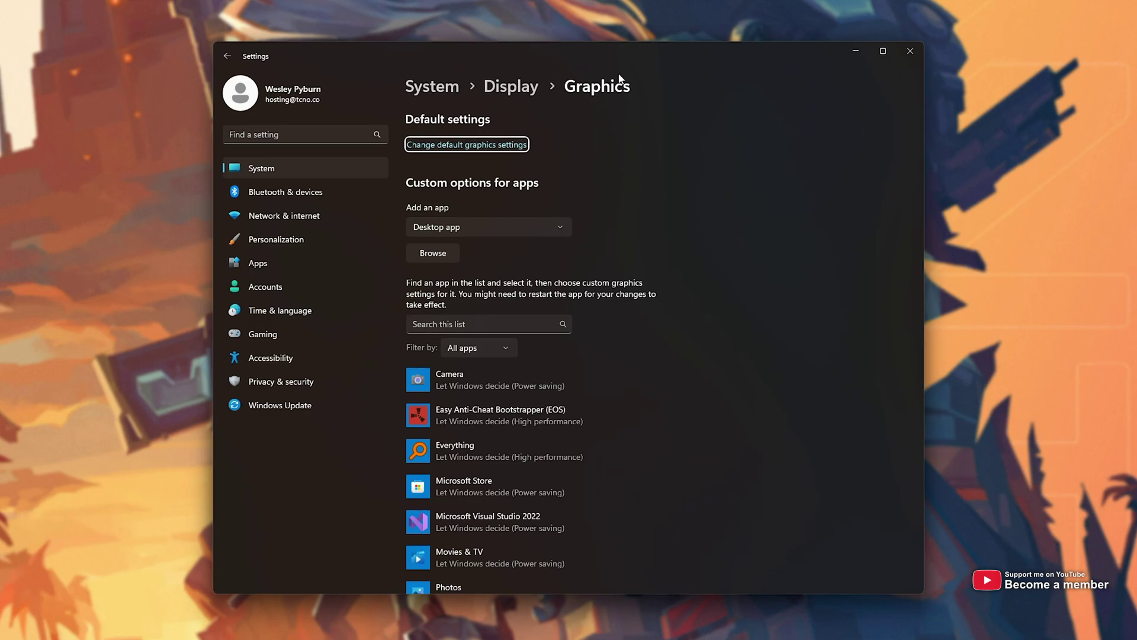
pyautogui.click(479, 144)
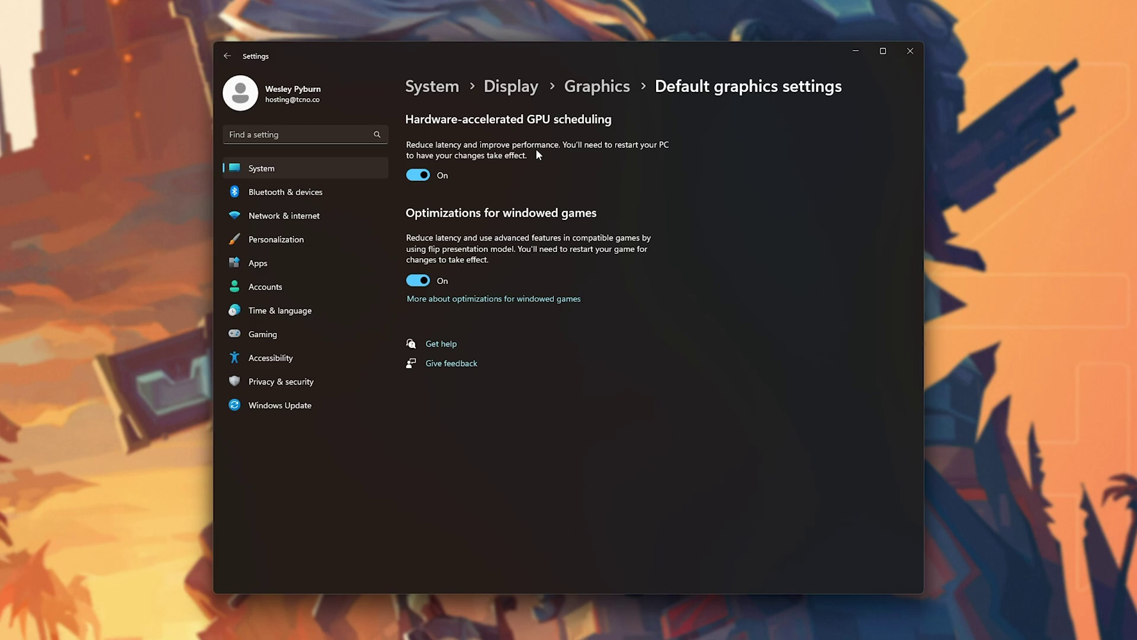
pyautogui.click(425, 175)
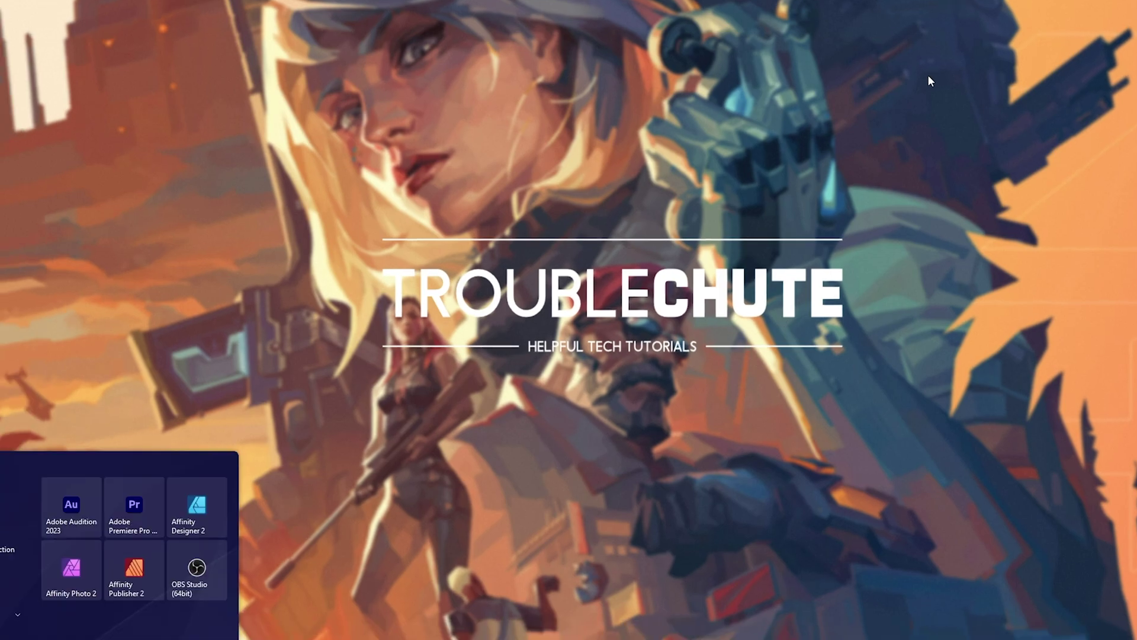
# Follow the VALORANT Start result's file location, then the shortcut's target folder.
pyautogui.write('valoran')
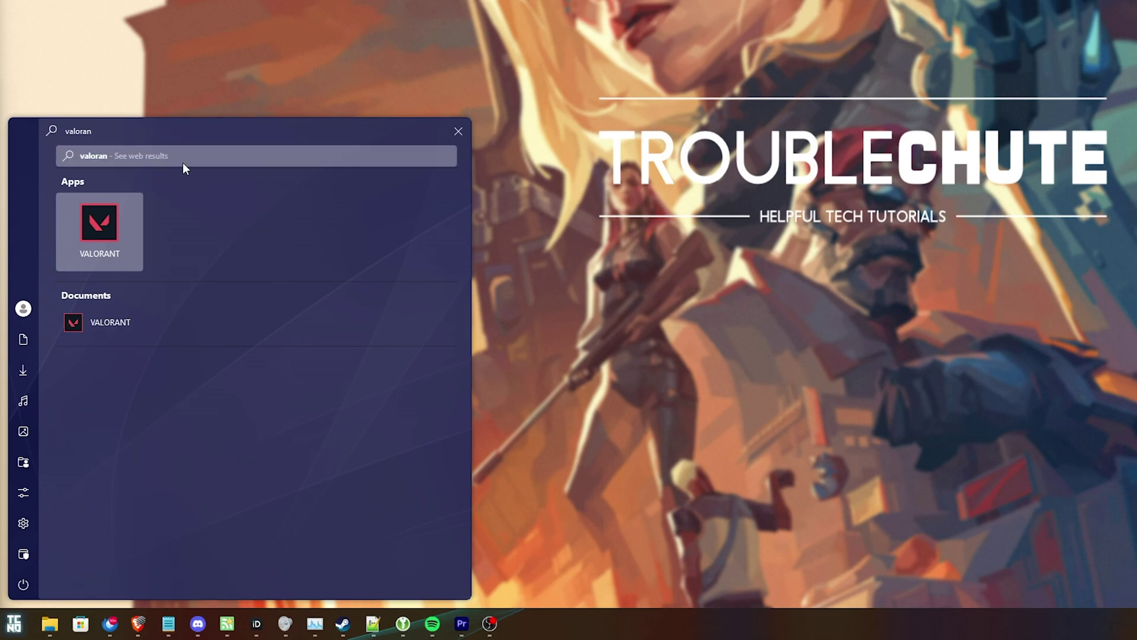
pyautogui.rightClick(108, 212)
pyautogui.click(193, 243)
pyautogui.click(921, 139)
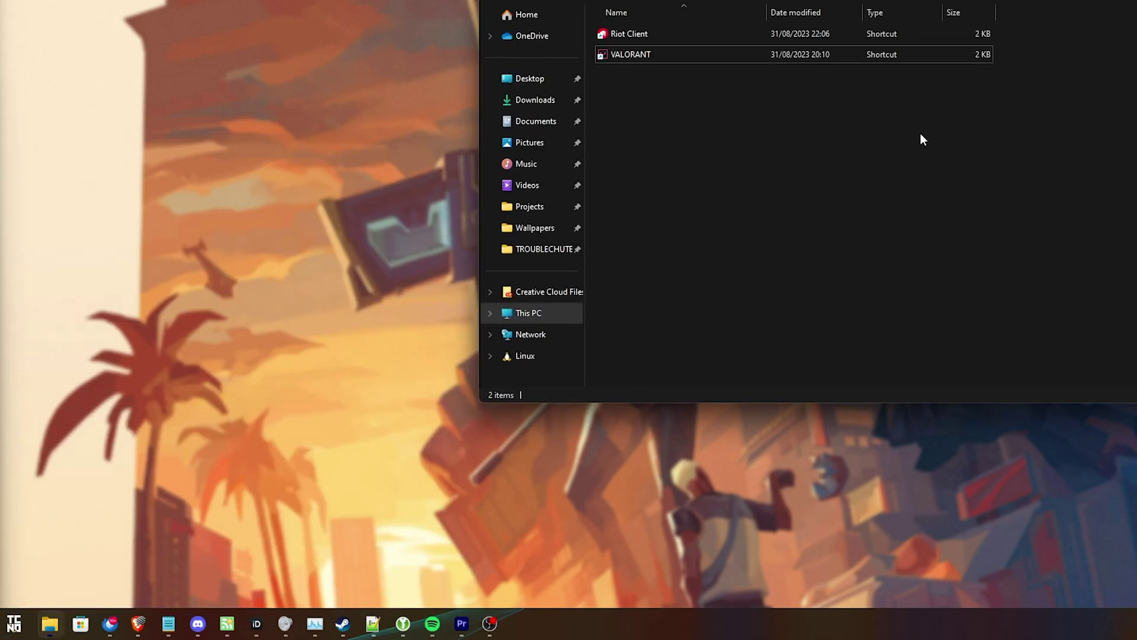
pyautogui.click(751, 54)
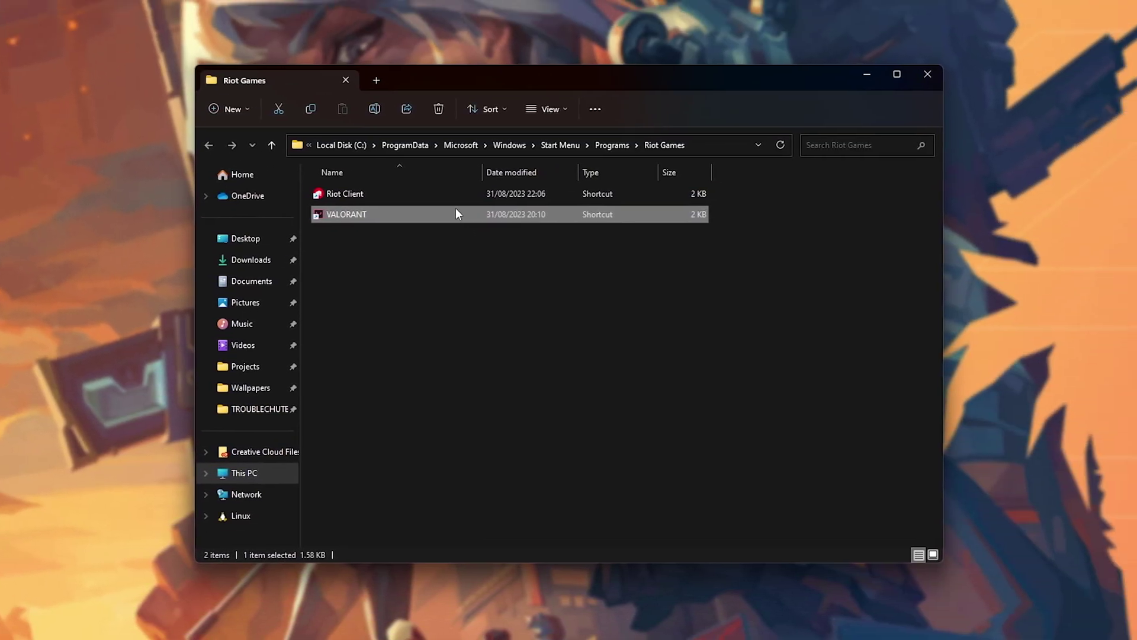
pyautogui.rightClick(455, 209)
pyautogui.click(544, 290)
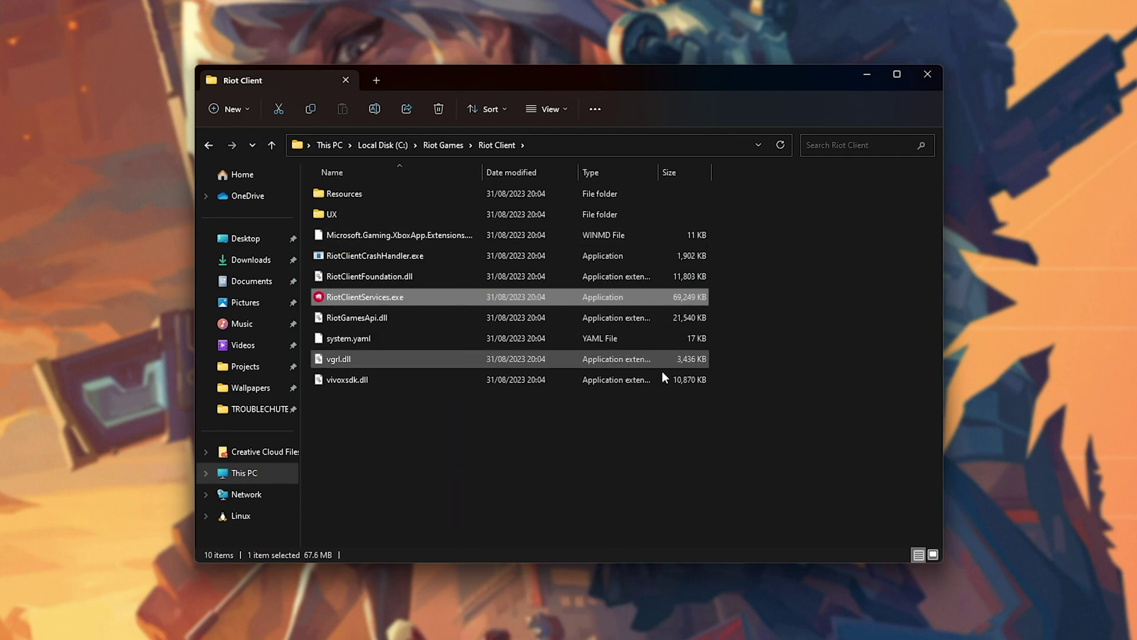
# Go up to Riot Games, open VALORANT > live and select VALORANT.exe.
pyautogui.click(461, 144)
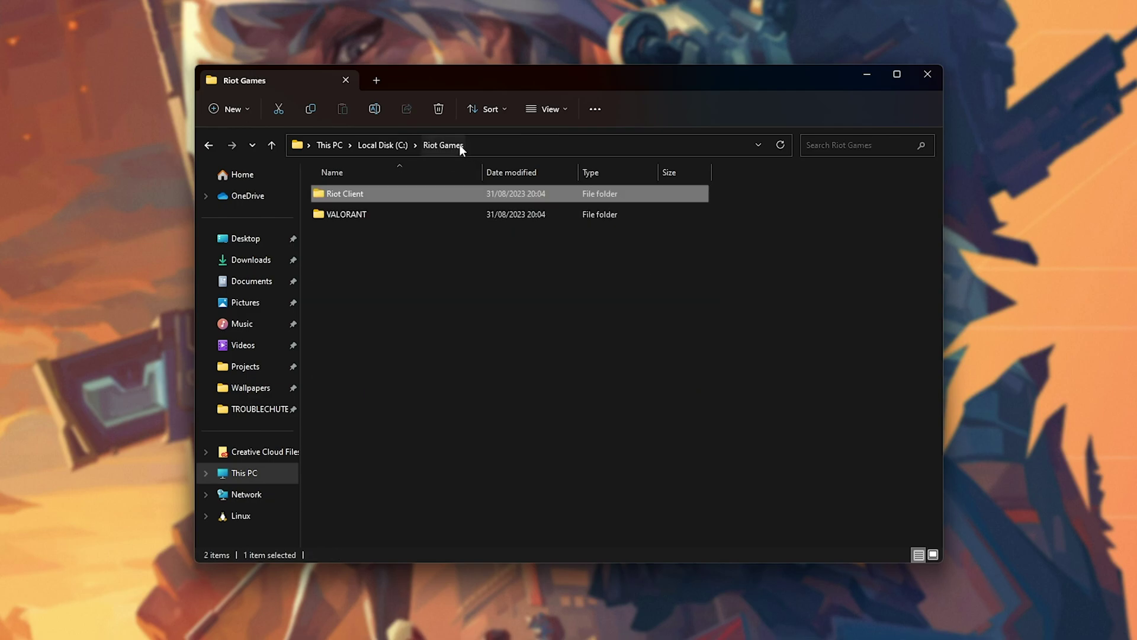
pyautogui.doubleClick(424, 217)
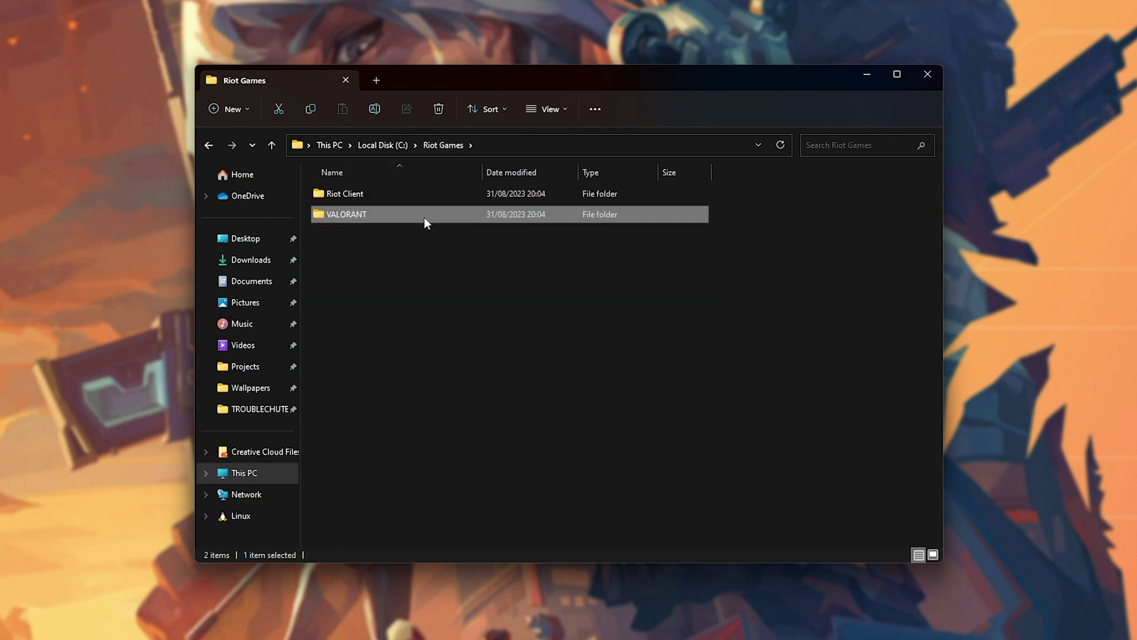
pyautogui.doubleClick(418, 193)
pyautogui.click(408, 276)
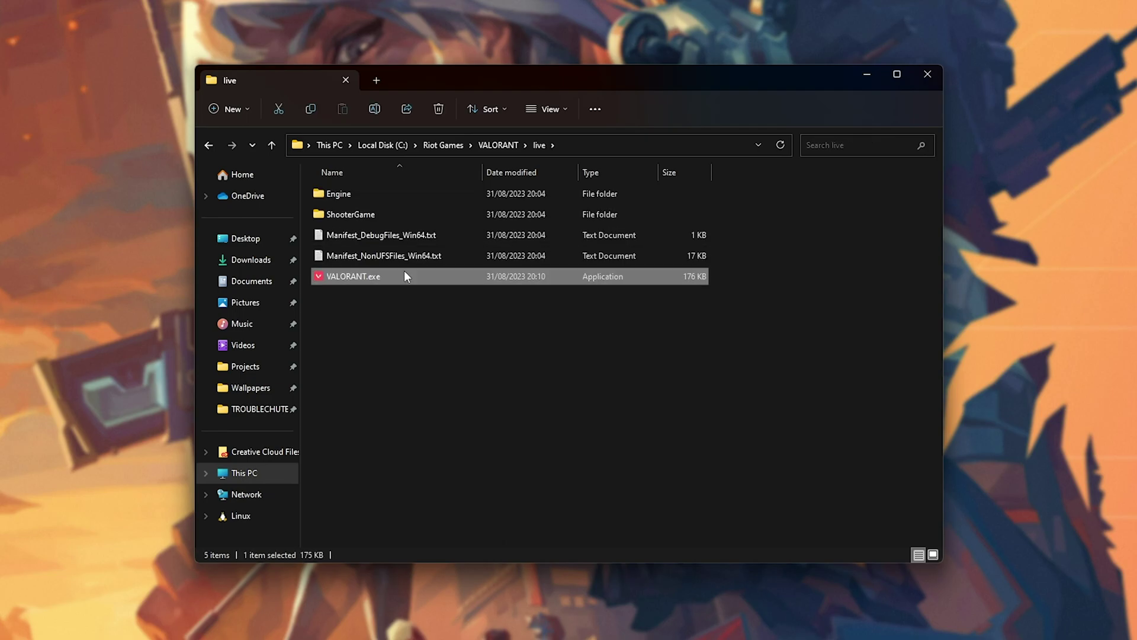
# Disable fullscreen optimizations in VALORANT.exe's Compatibility properties and apply.
pyautogui.rightClick(404, 276)
pyautogui.click(438, 627)
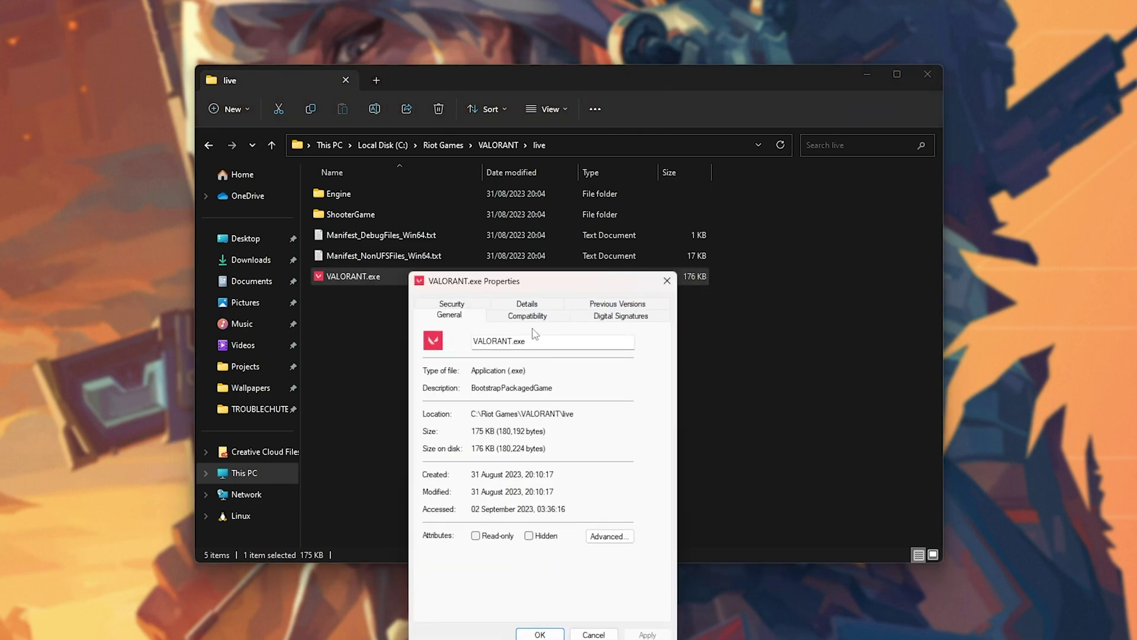
pyautogui.click(562, 175)
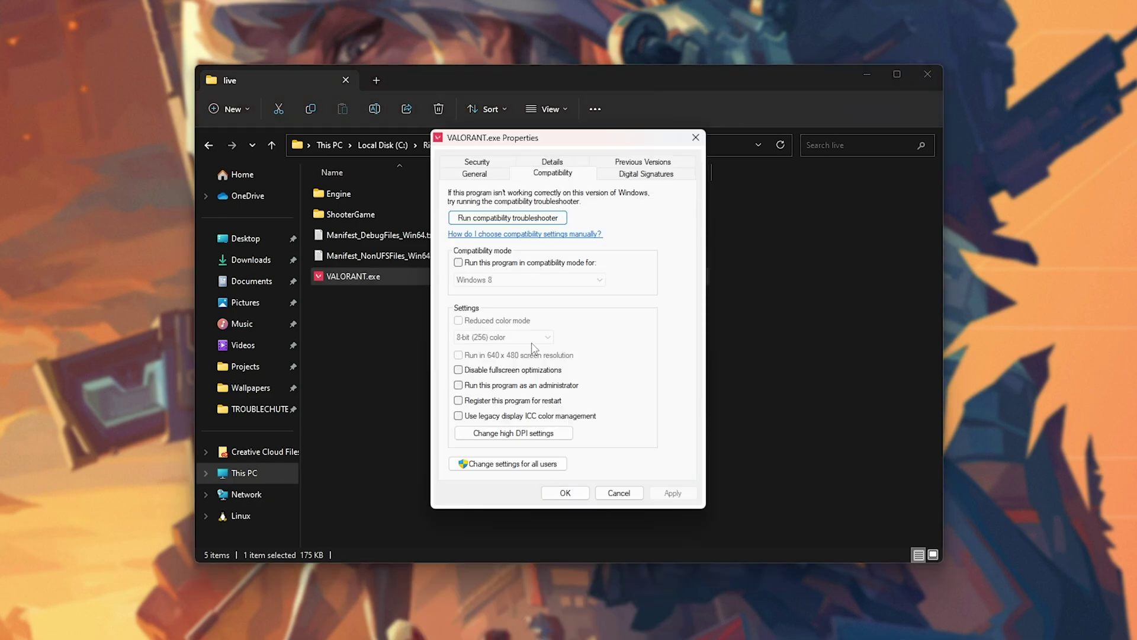
pyautogui.click(524, 371)
pyautogui.click(673, 492)
pyautogui.press('Return')
# In ShooterGame\Binaries\Win64, disable fullscreen optimizations for VALORANT-Win64-Shipping.exe and apply.
pyautogui.doubleClick(397, 212)
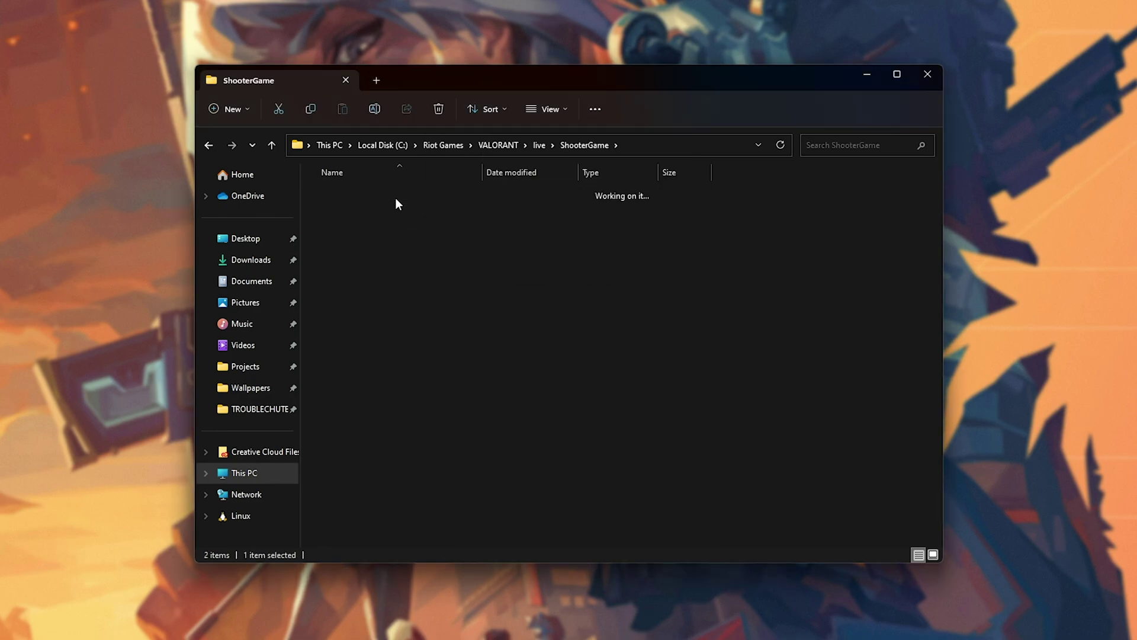
pyautogui.doubleClick(396, 197)
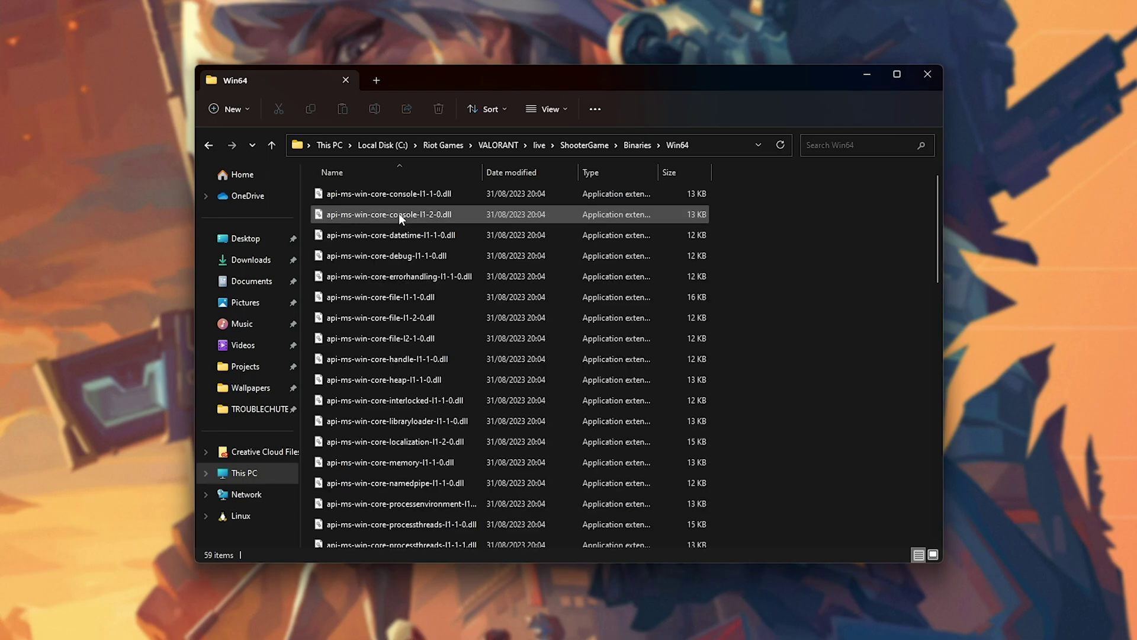
pyautogui.scroll(-12, 403, 294)
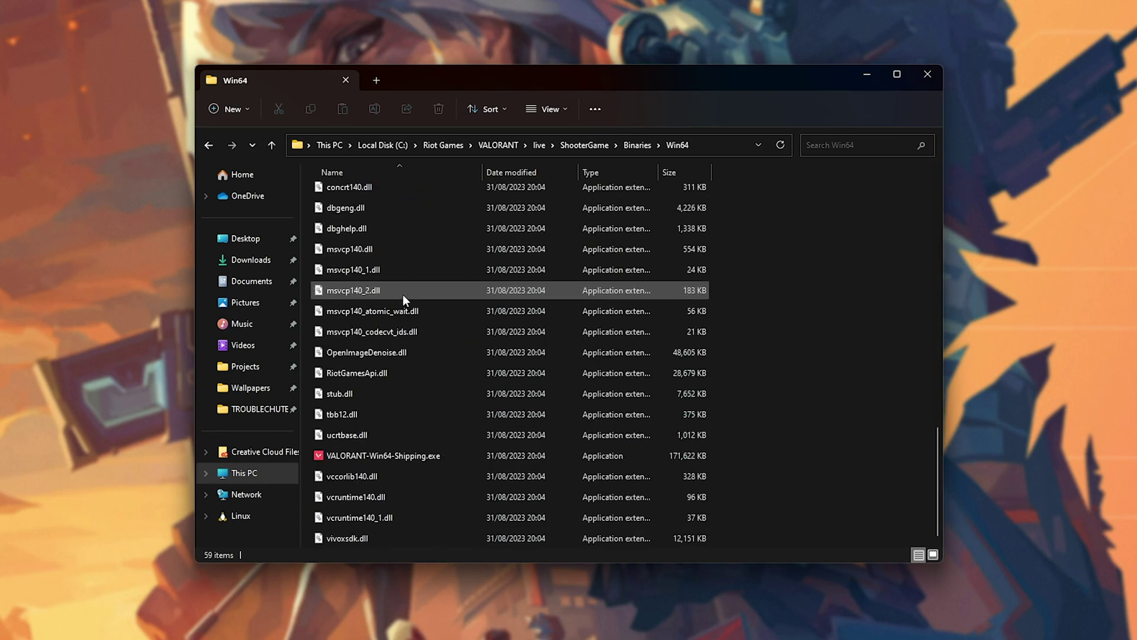
pyautogui.click(418, 456)
pyautogui.rightClick(418, 456)
pyautogui.click(460, 440)
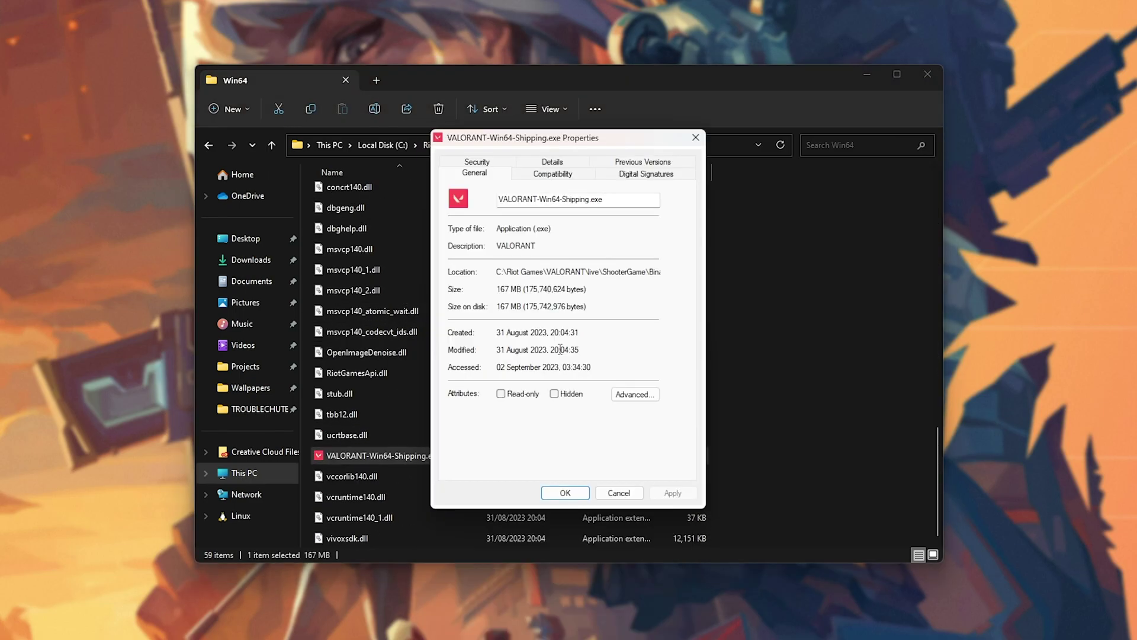
pyautogui.click(553, 172)
pyautogui.click(542, 371)
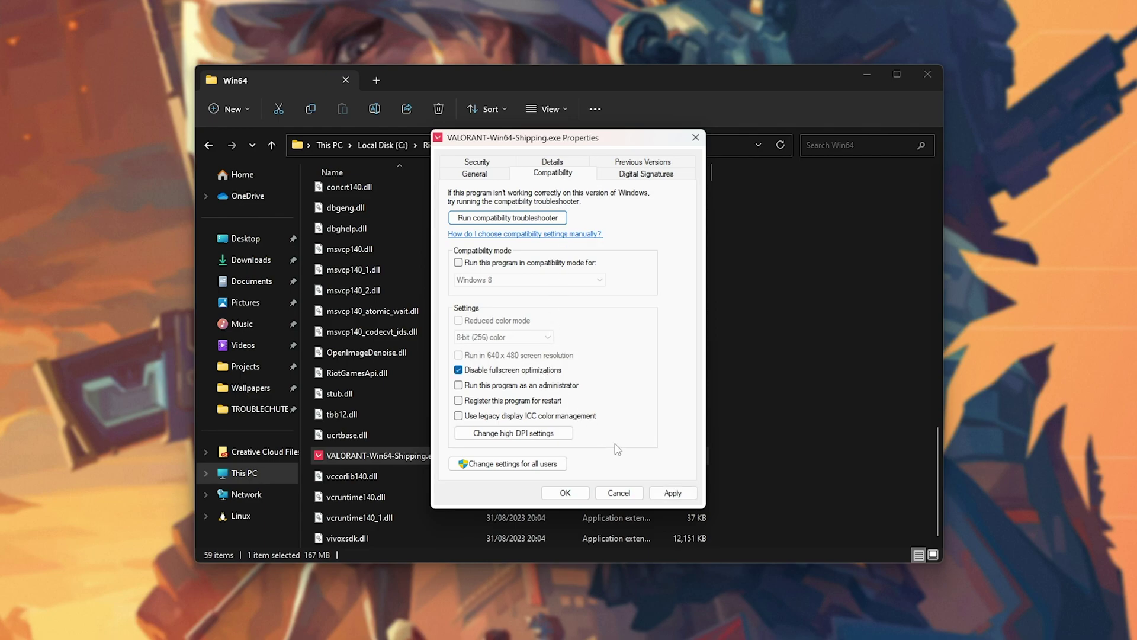
pyautogui.click(675, 496)
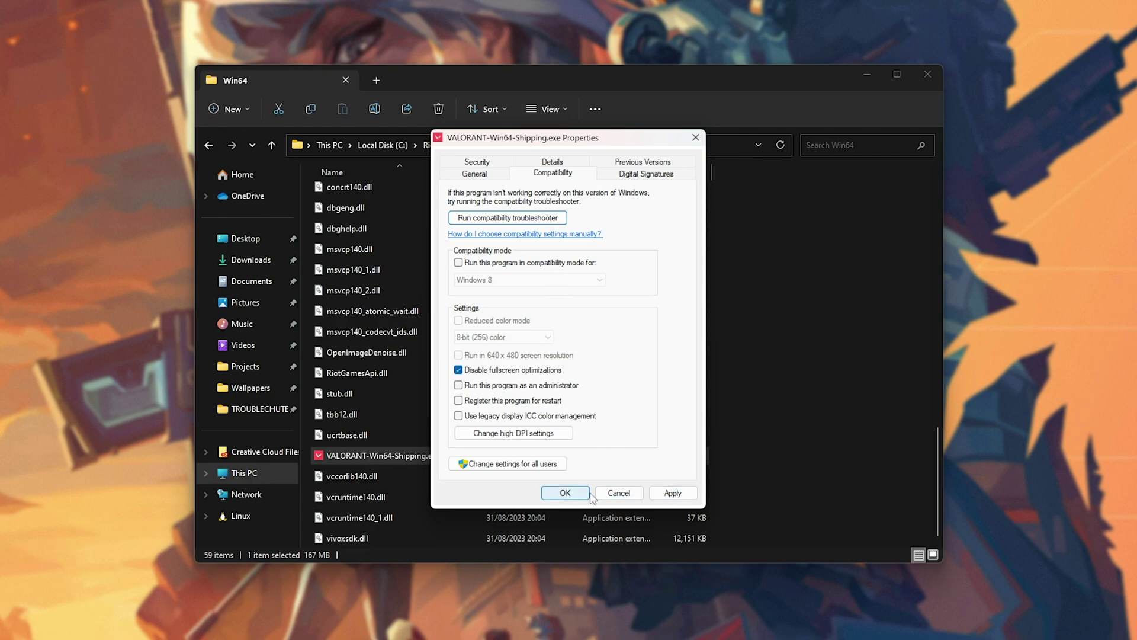
pyautogui.click(579, 494)
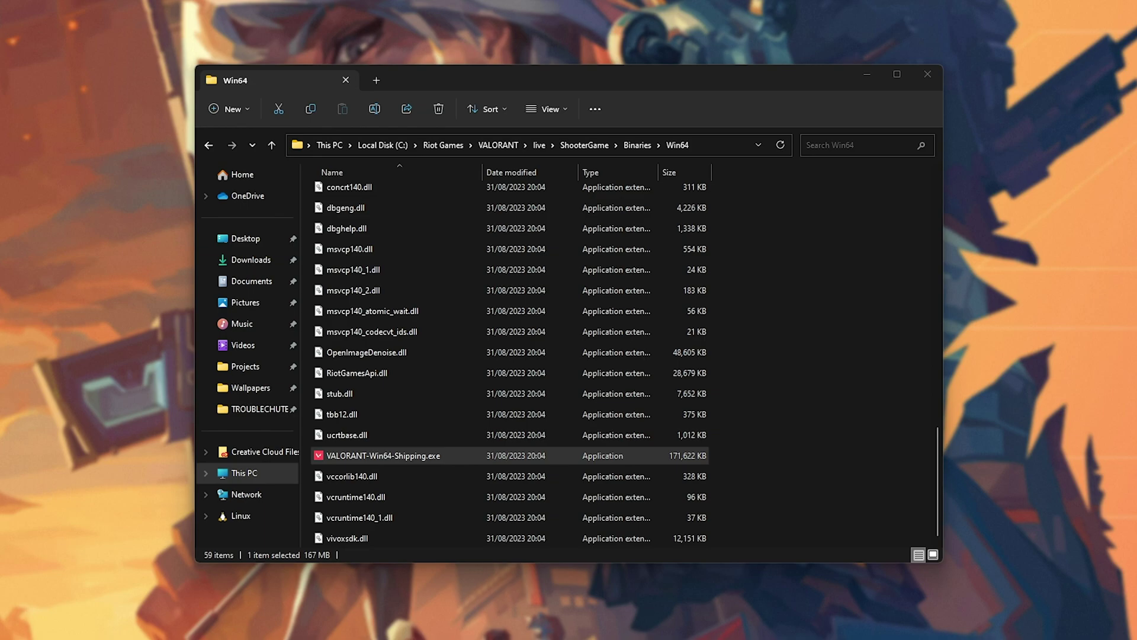
# Set VALORANT to High performance (NVIDIA GeForce RTX 3080 Ti) in Graphics settings and save.
pyautogui.click(842, 290)
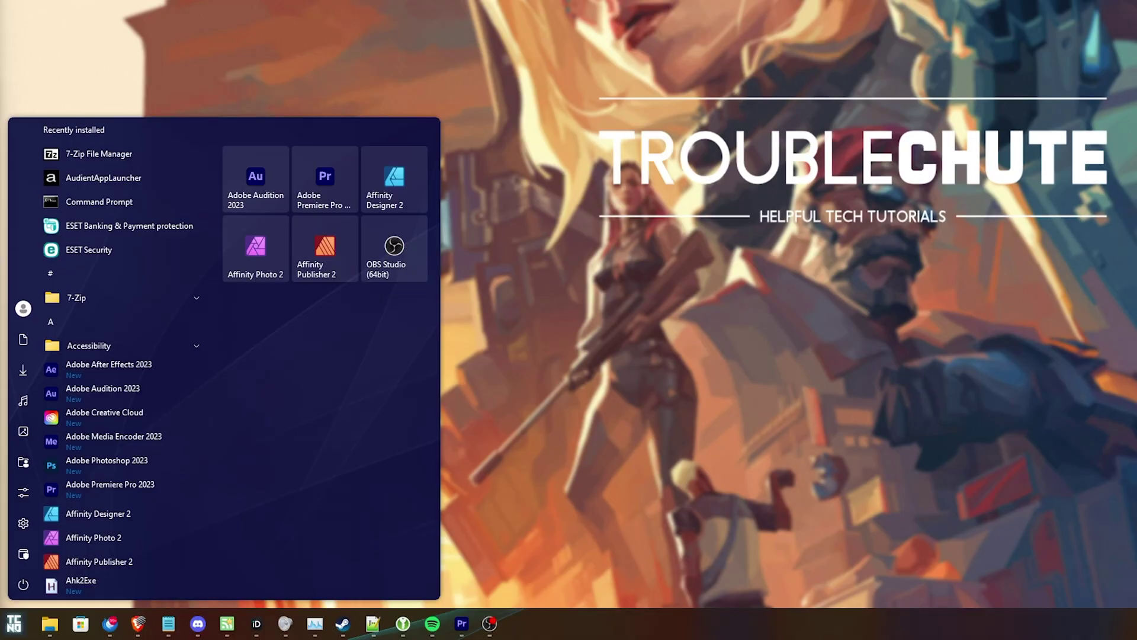
pyautogui.write('gr')
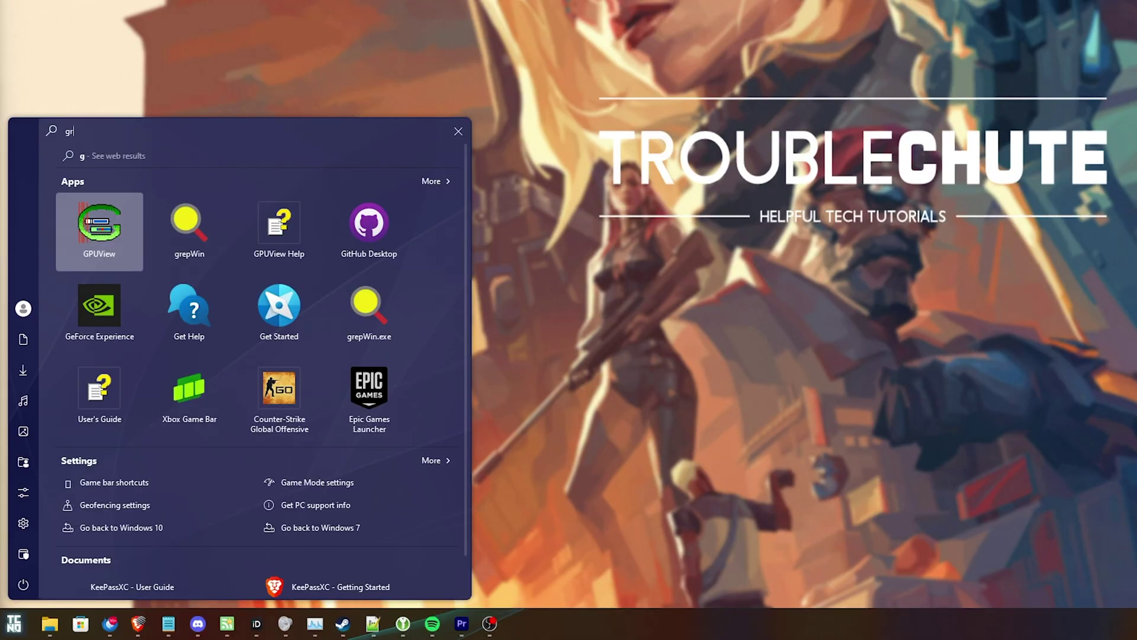
pyautogui.write('aphics')
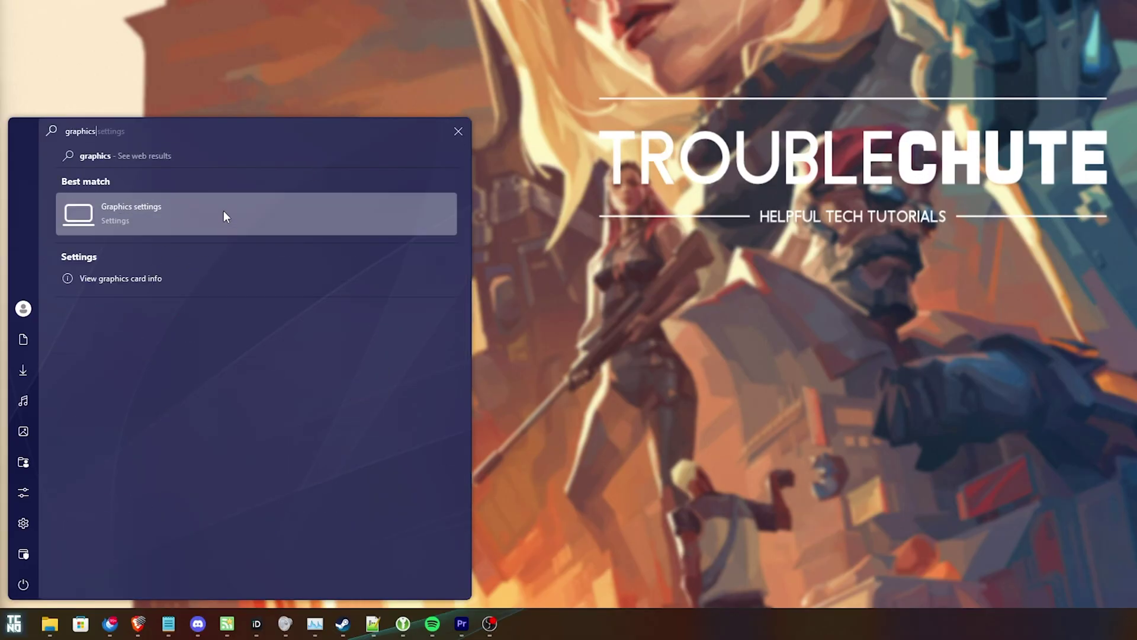
pyautogui.click(224, 213)
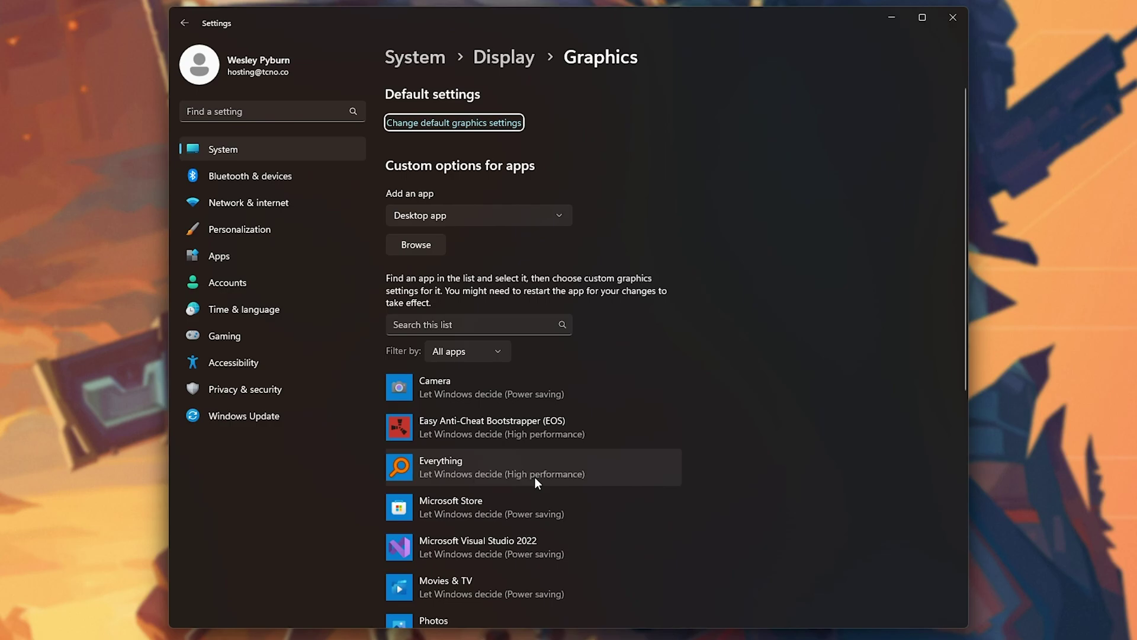
pyautogui.scroll(-5, 535, 477)
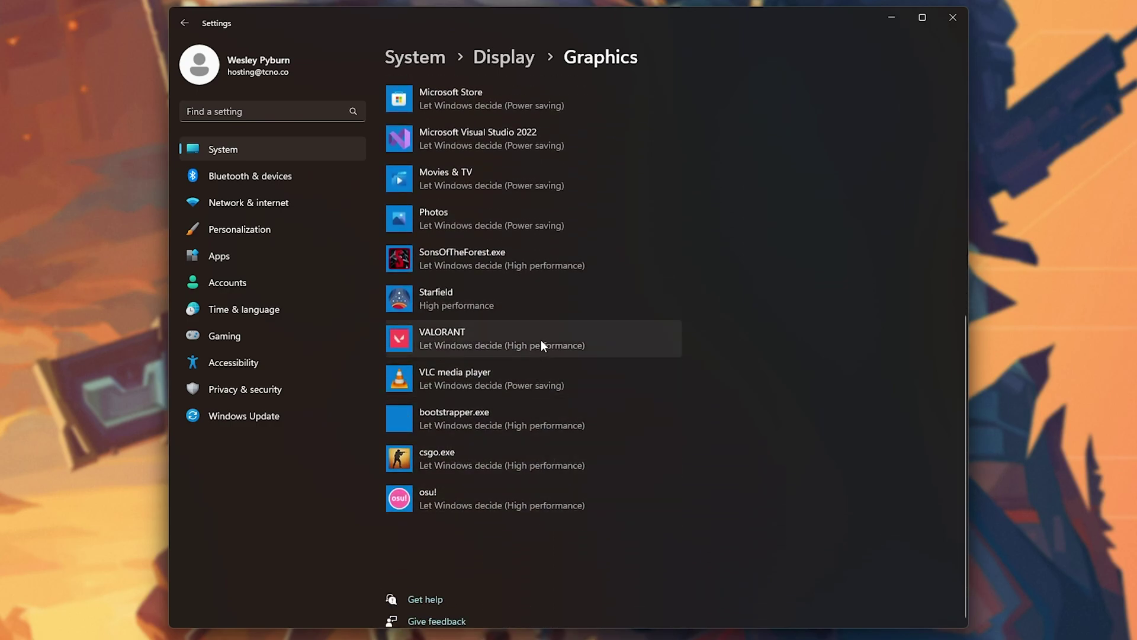
pyautogui.click(541, 340)
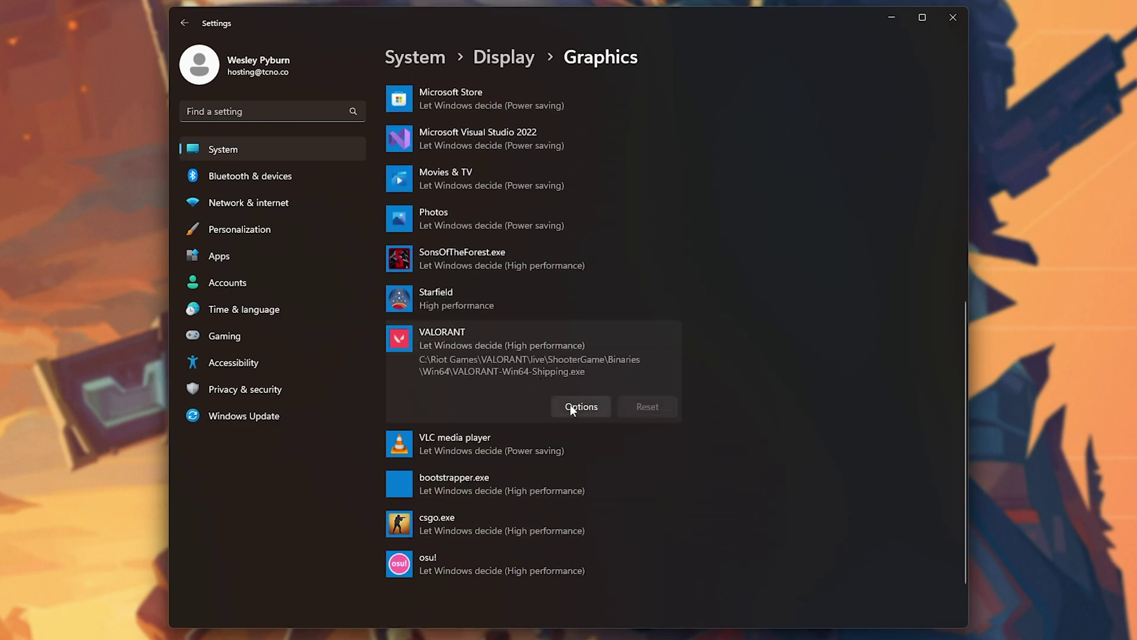
pyautogui.click(570, 404)
pyautogui.click(504, 319)
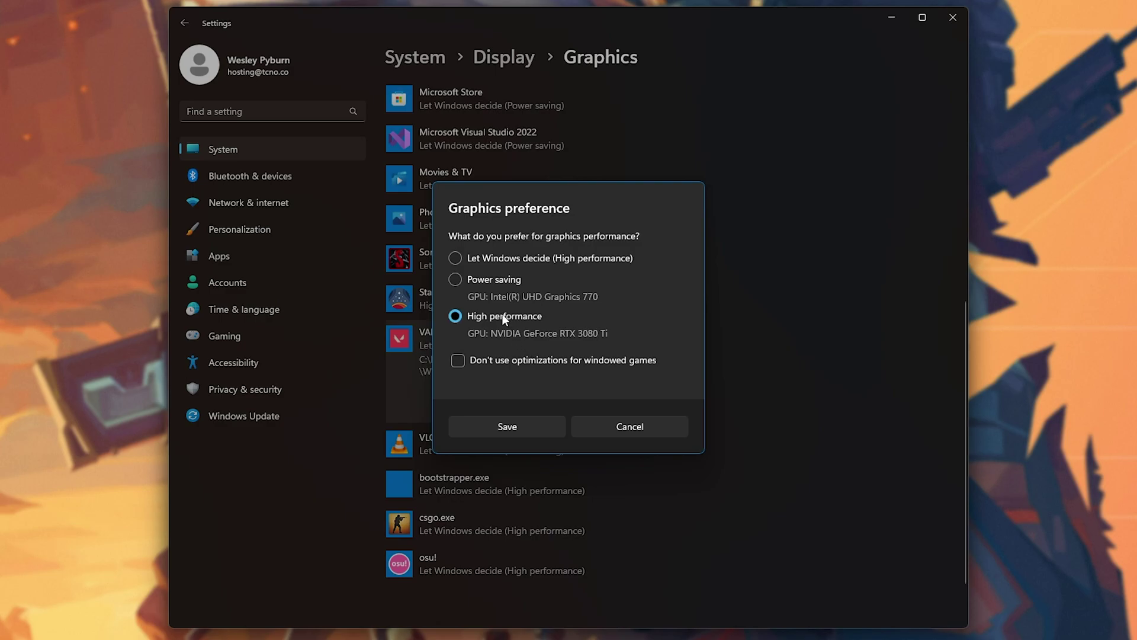
pyautogui.click(538, 426)
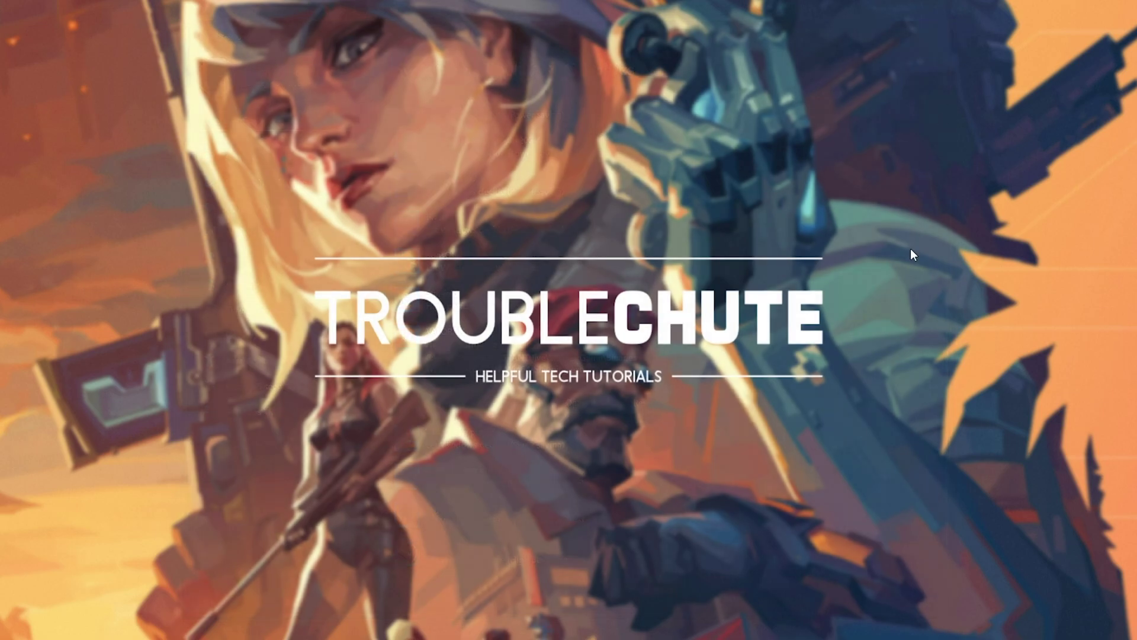
# Run powercfg.cpl, keep Ultimate Performance selected, and reveal the additional power plans.
pyautogui.press('super+r')
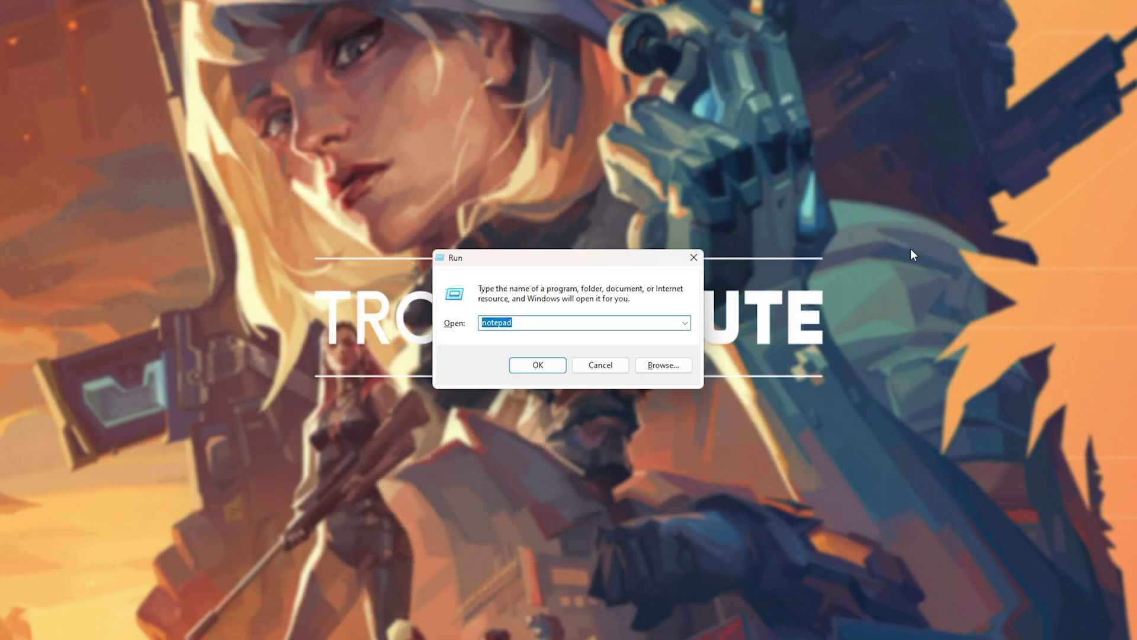
pyautogui.press('BackSpace')
pyautogui.write('powercfg.cpl')
pyautogui.press('Return')
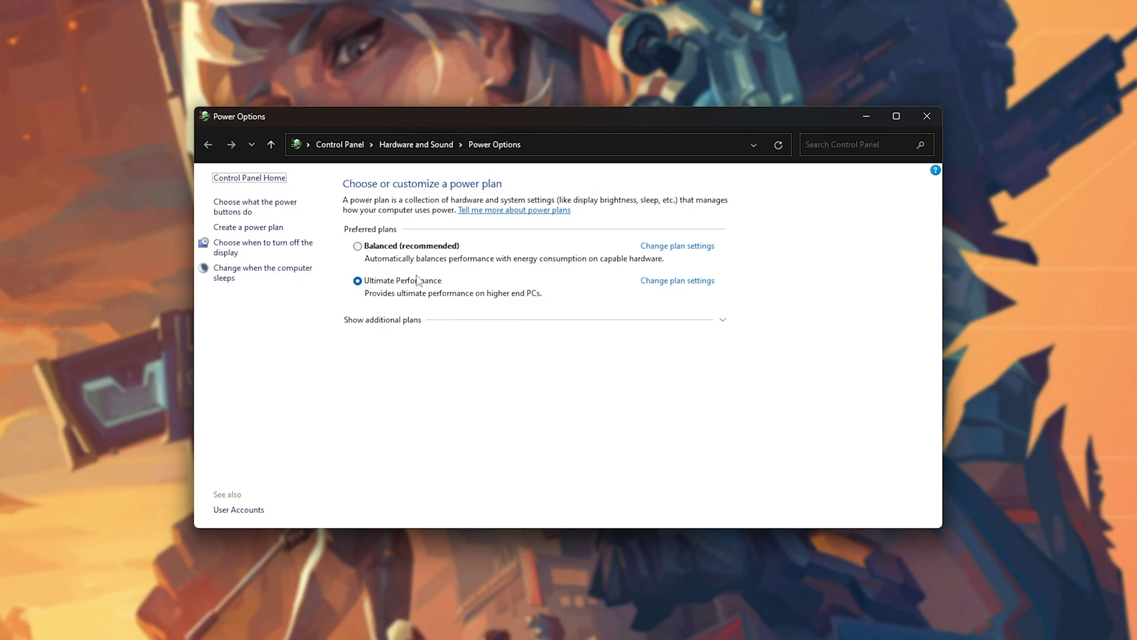
pyautogui.click(687, 323)
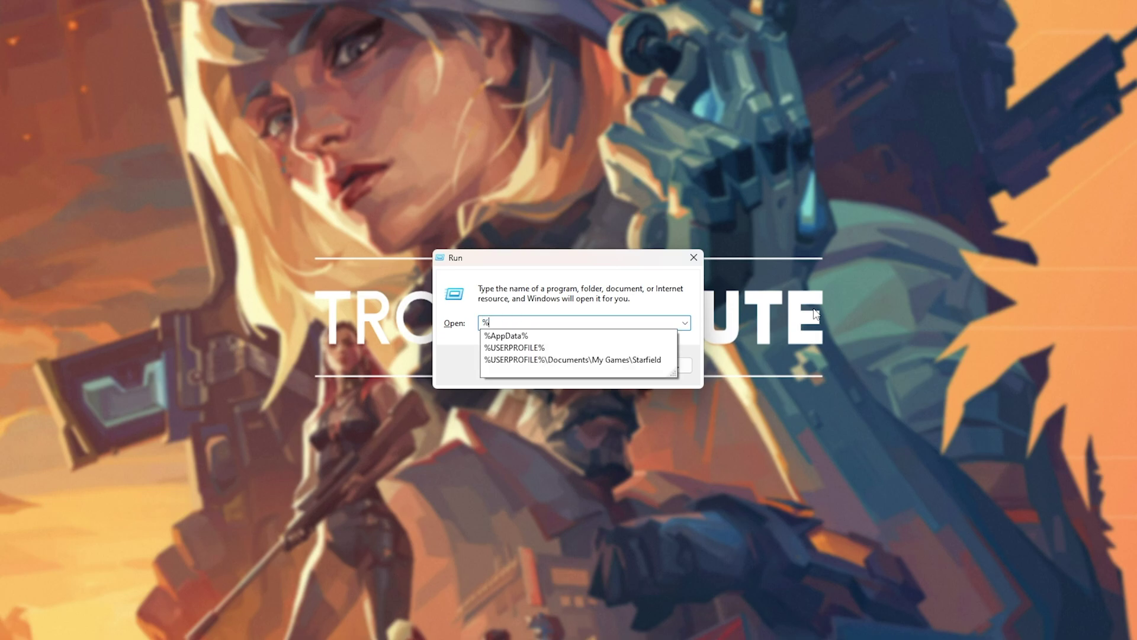
# Browse %LocalAppData% to VALORANT\Saved\Config\<account>\Windows and select GameUserSettings.ini.
pyautogui.write('LocalAppData%')
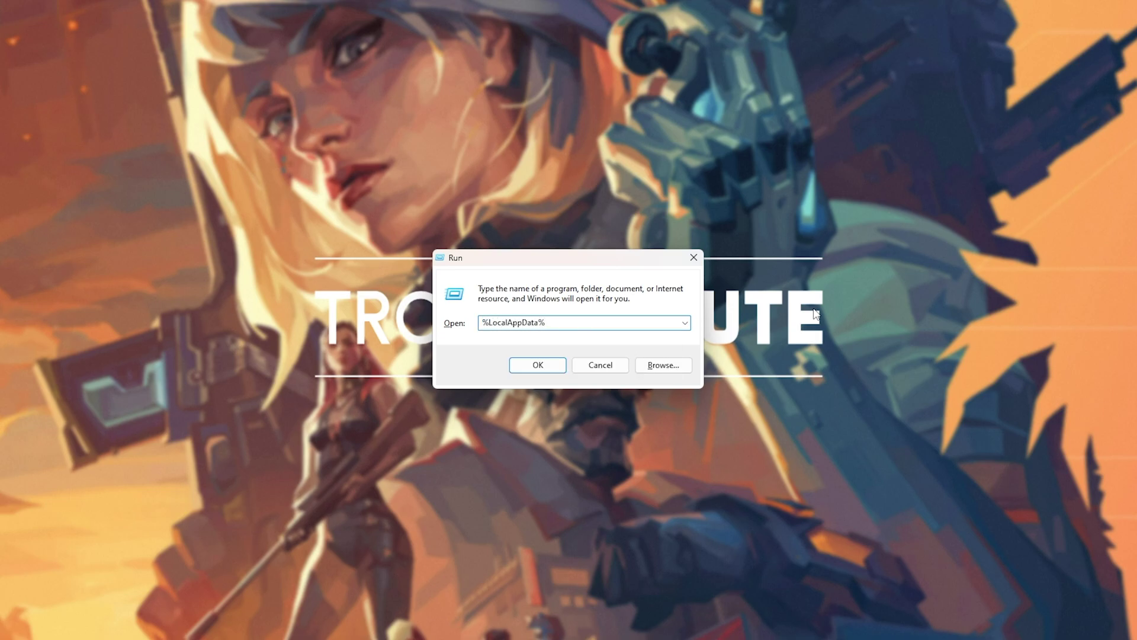
pyautogui.press('Return')
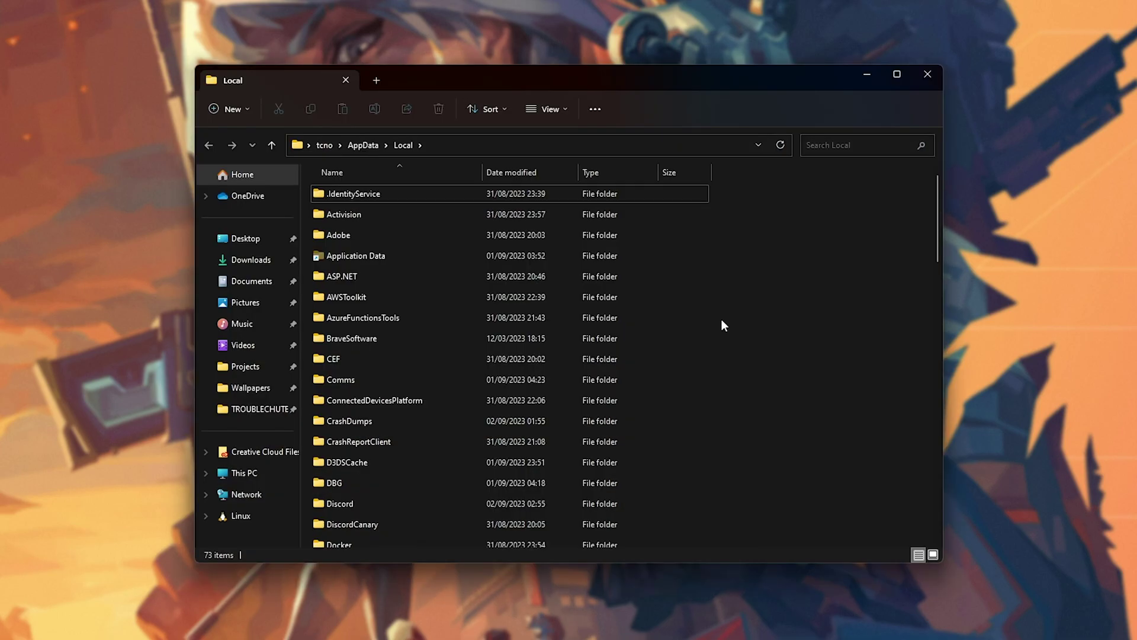
pyautogui.press('v')
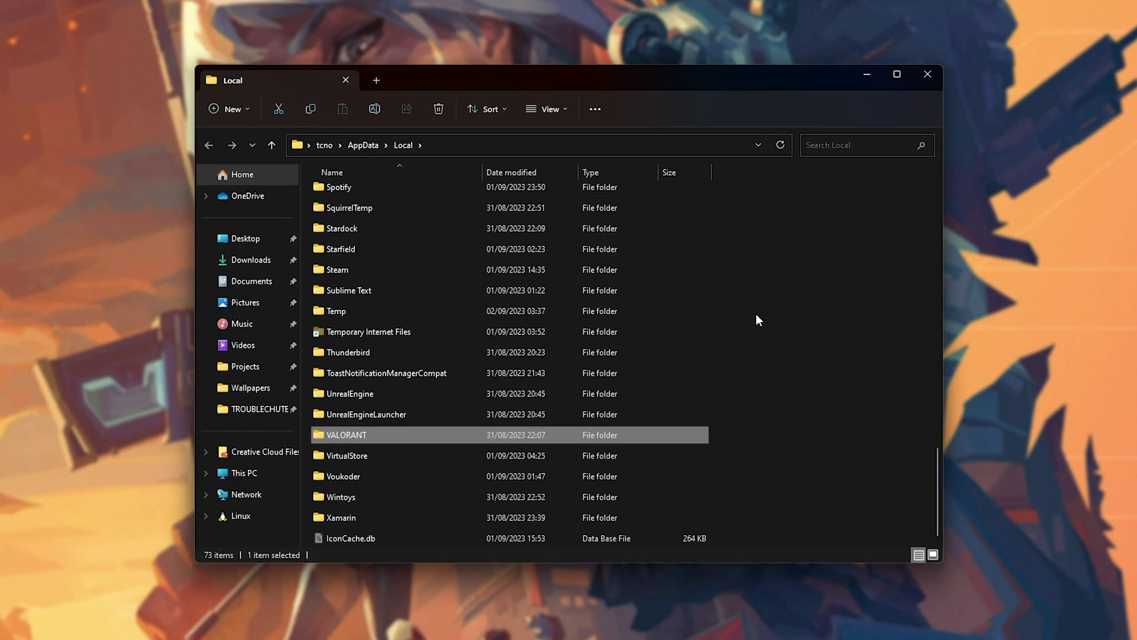
pyautogui.doubleClick(545, 436)
pyautogui.doubleClick(552, 192)
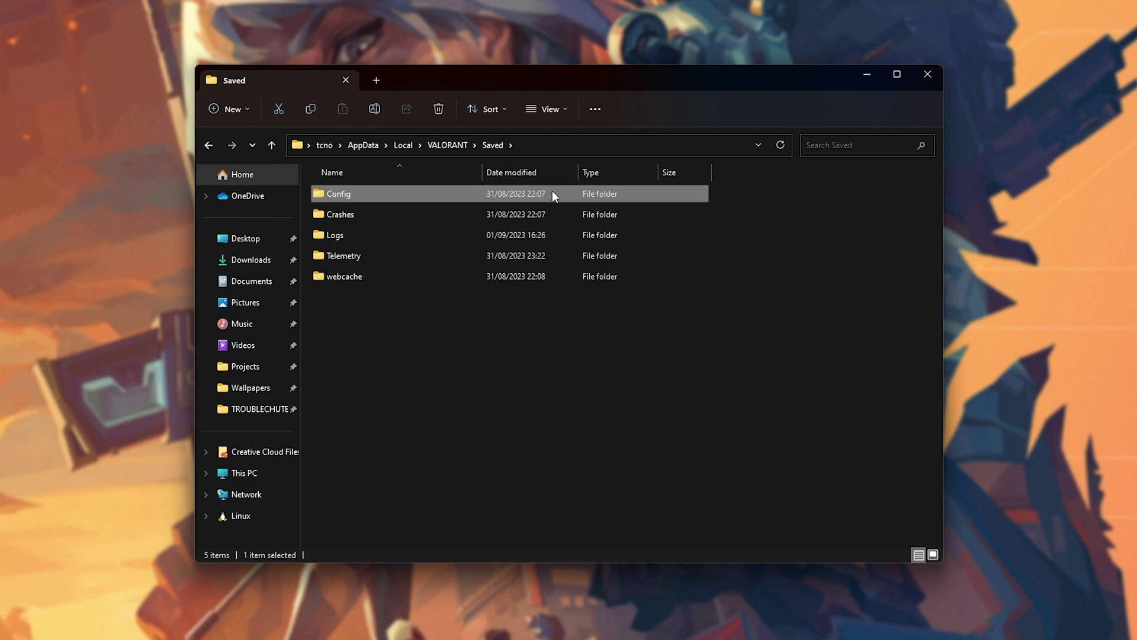
pyautogui.doubleClick(552, 192)
pyautogui.click(513, 193)
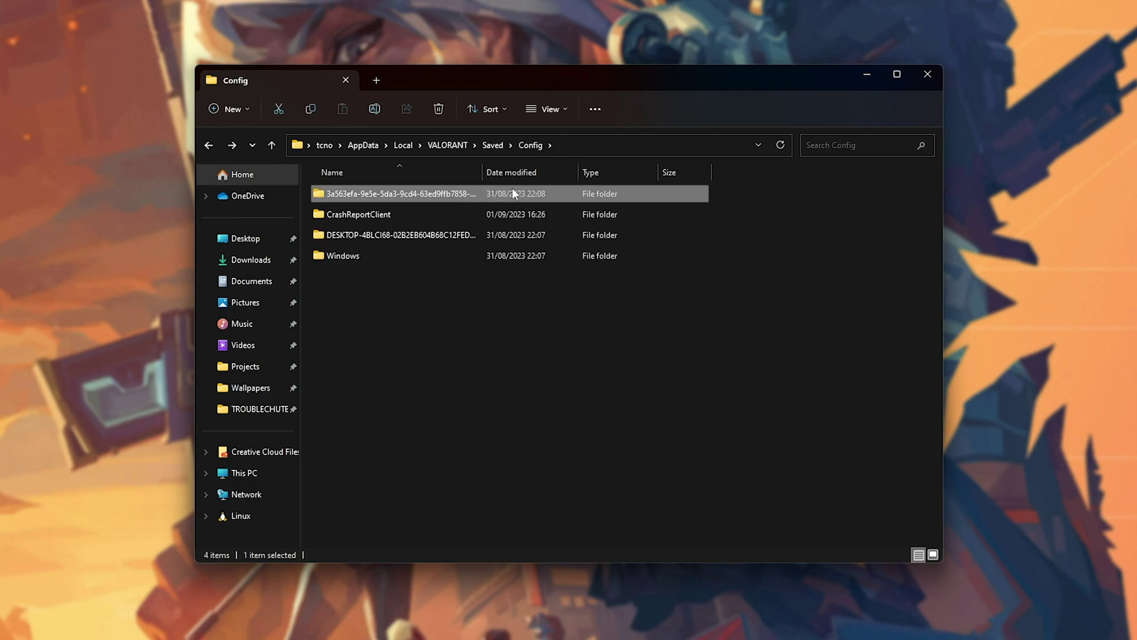
pyautogui.doubleClick(388, 193)
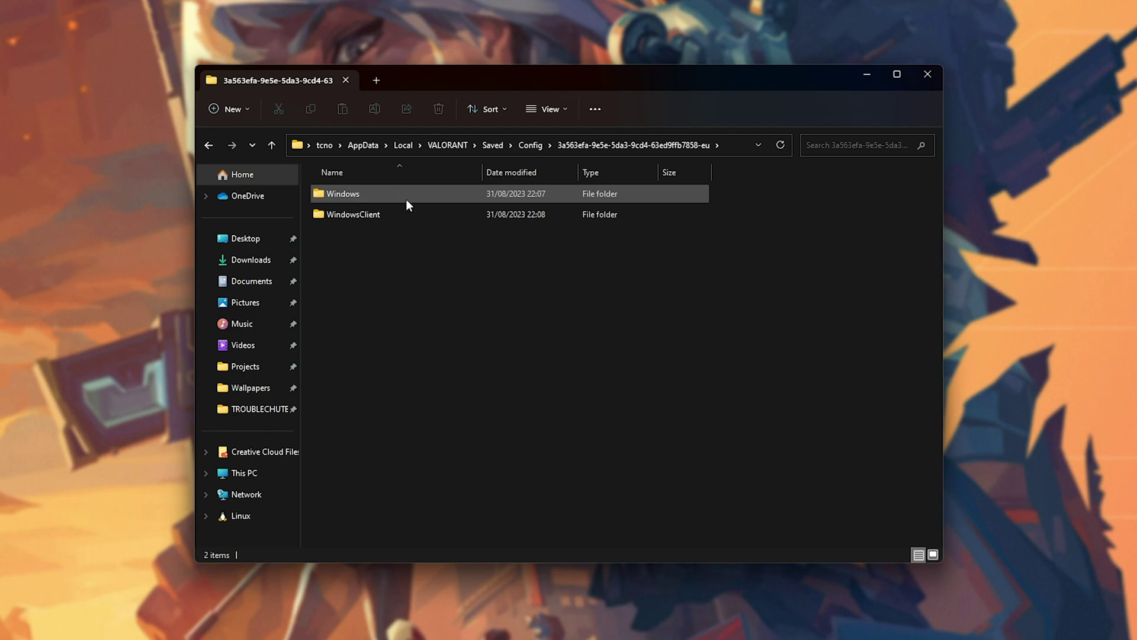
pyautogui.doubleClick(425, 187)
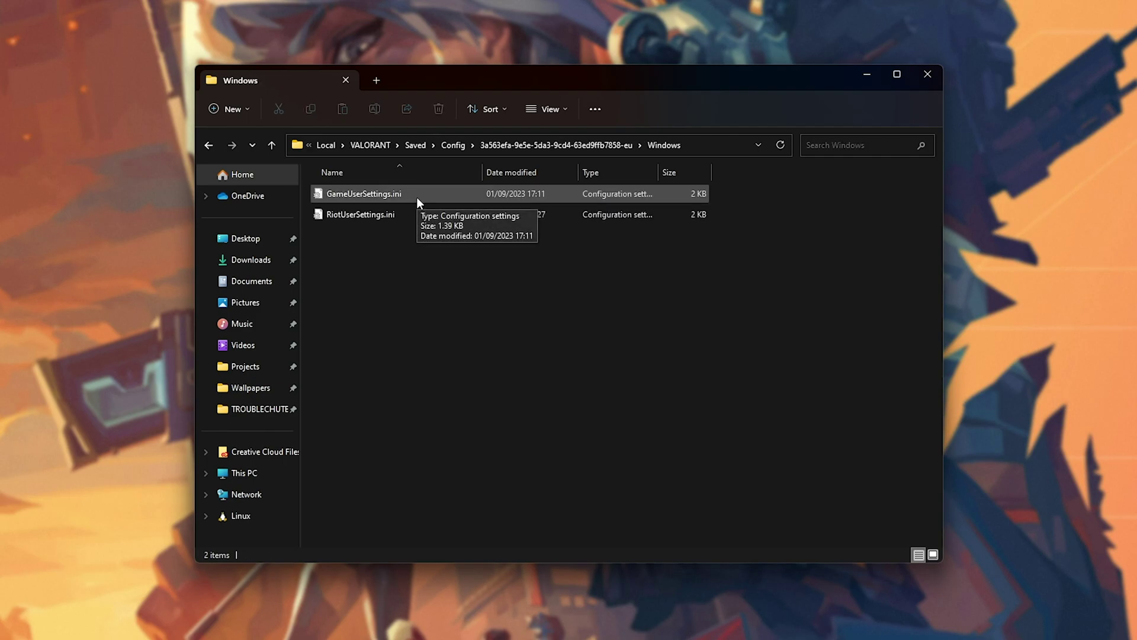
pyautogui.click(417, 196)
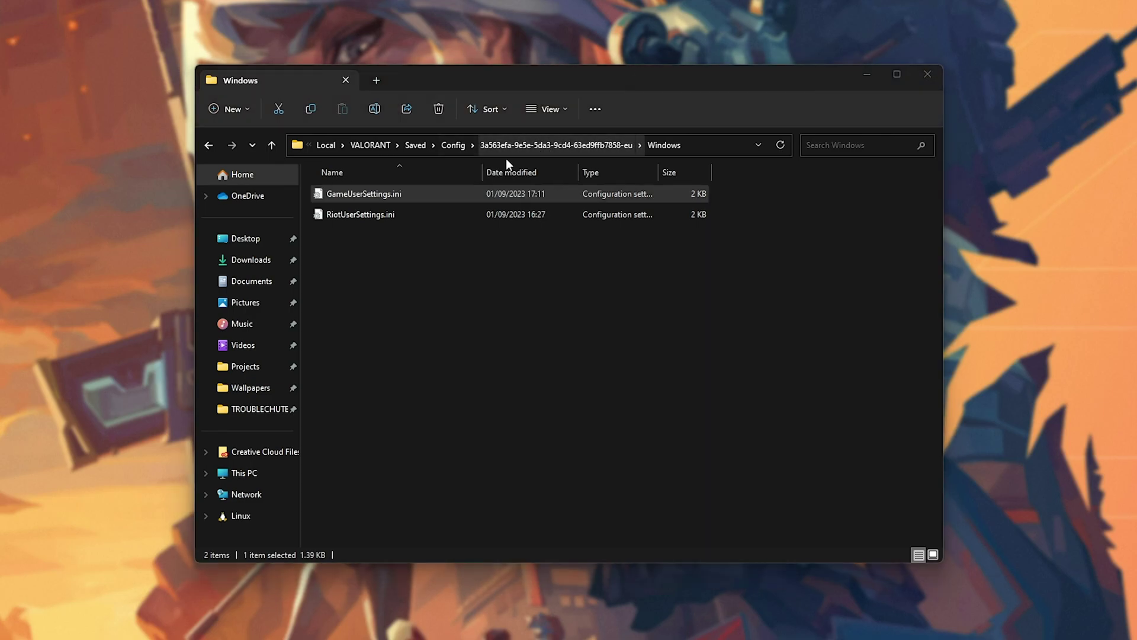
# Open GameUserSettings.ini, replace the sg.ResolutionQuality value 100 with 75, save and close Notepad.
pyautogui.press('Return')
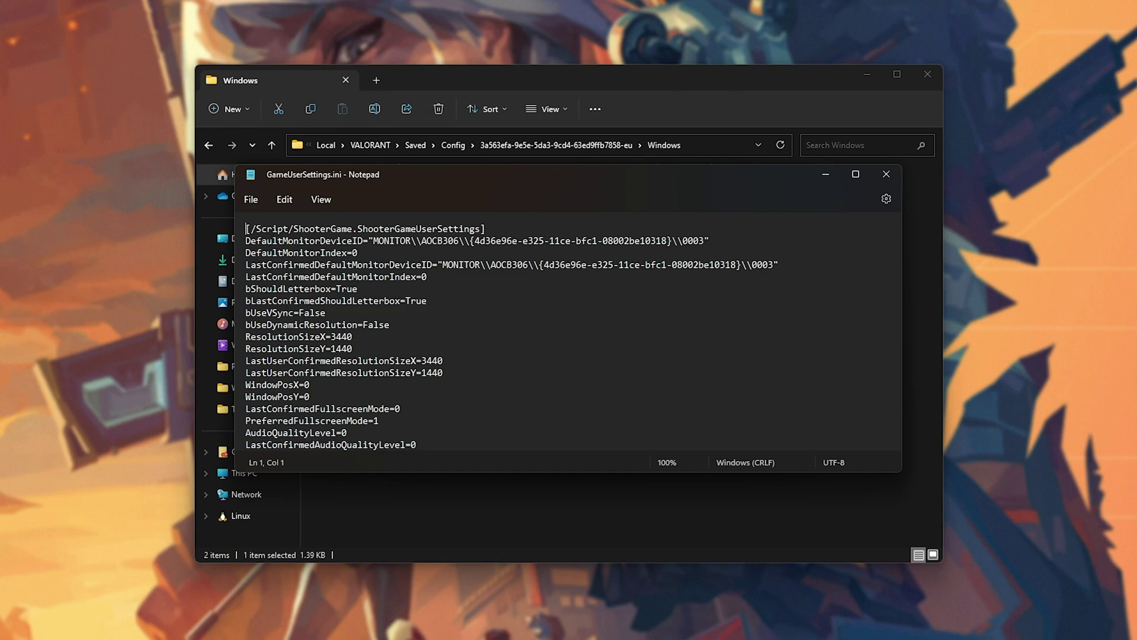
pyautogui.scroll(-9, 562, 392)
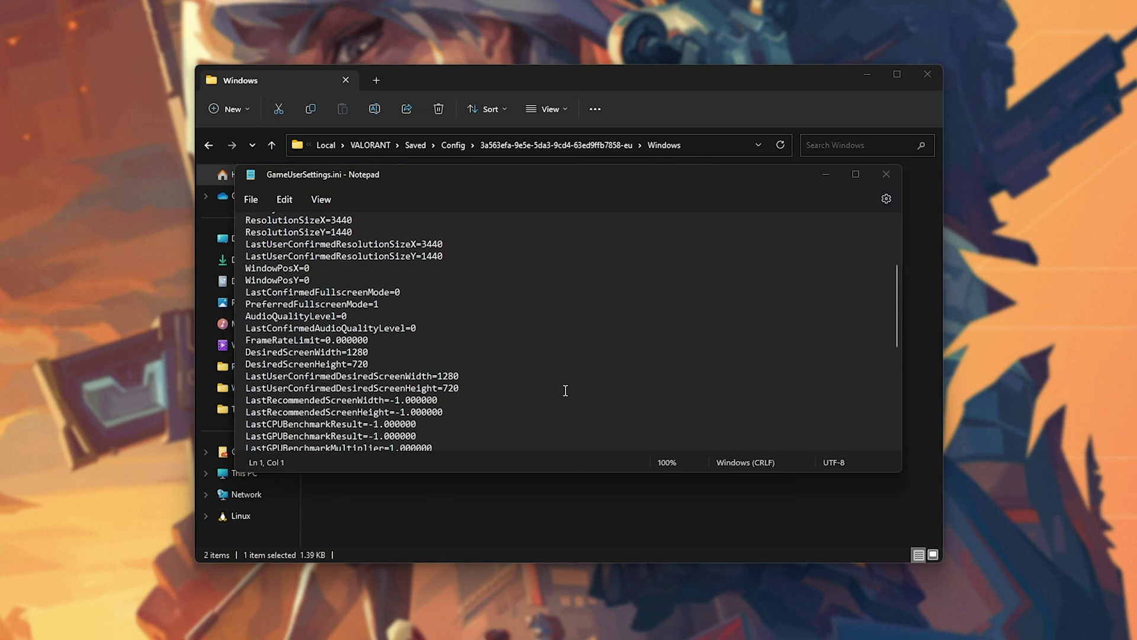
pyautogui.scroll(-2, 565, 391)
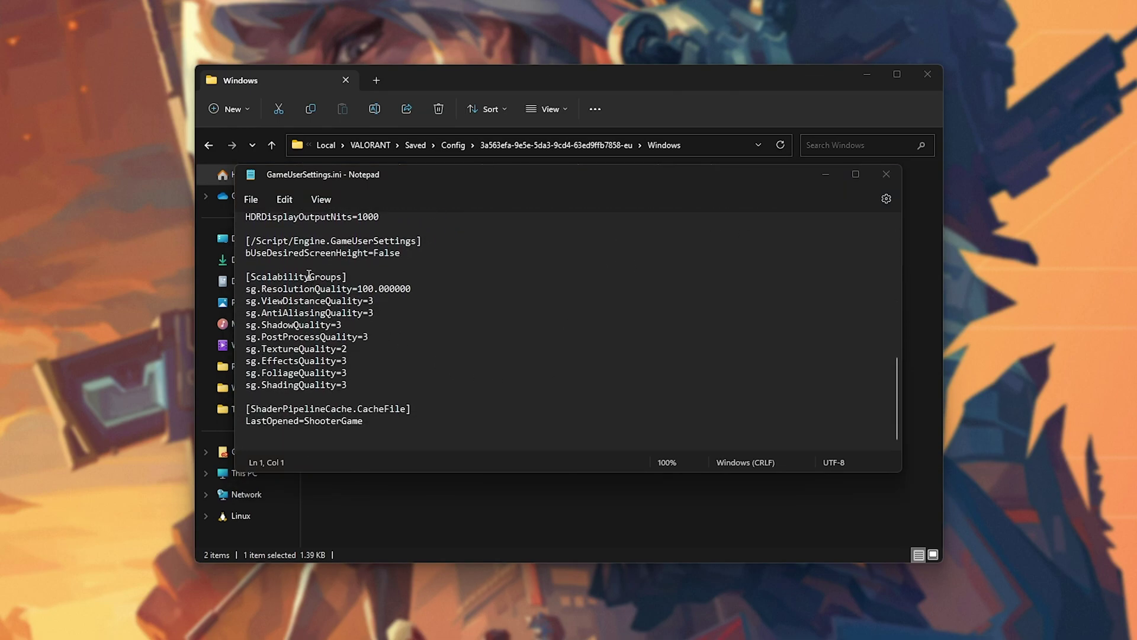
pyautogui.doubleClick(307, 277)
pyautogui.doubleClick(307, 288)
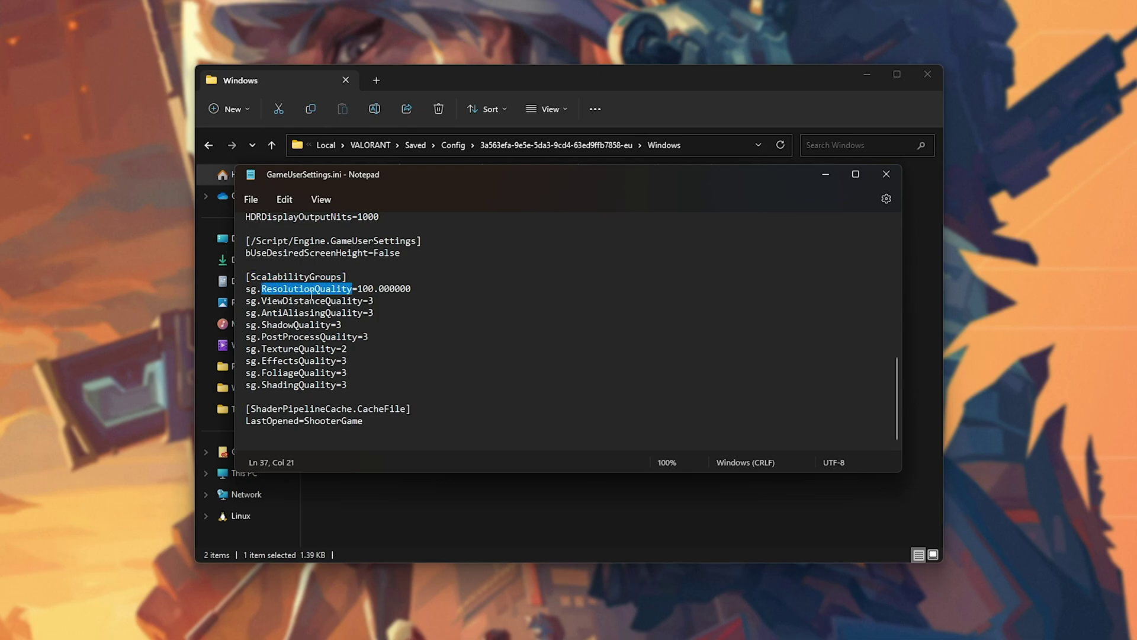
pyautogui.doubleClick(364, 290)
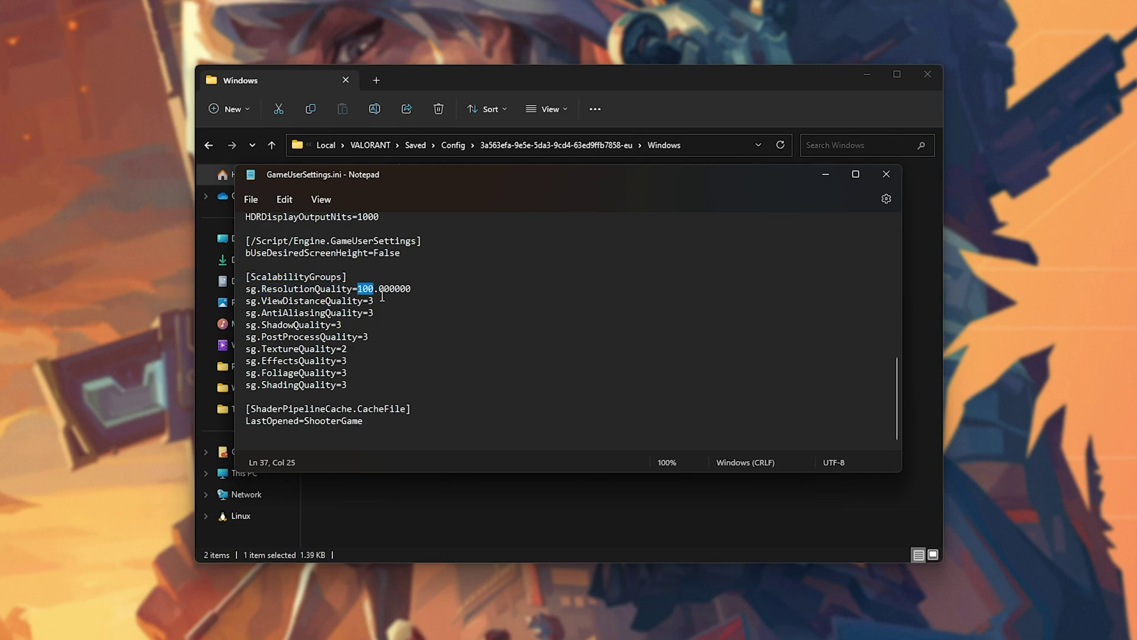
pyautogui.write('75')
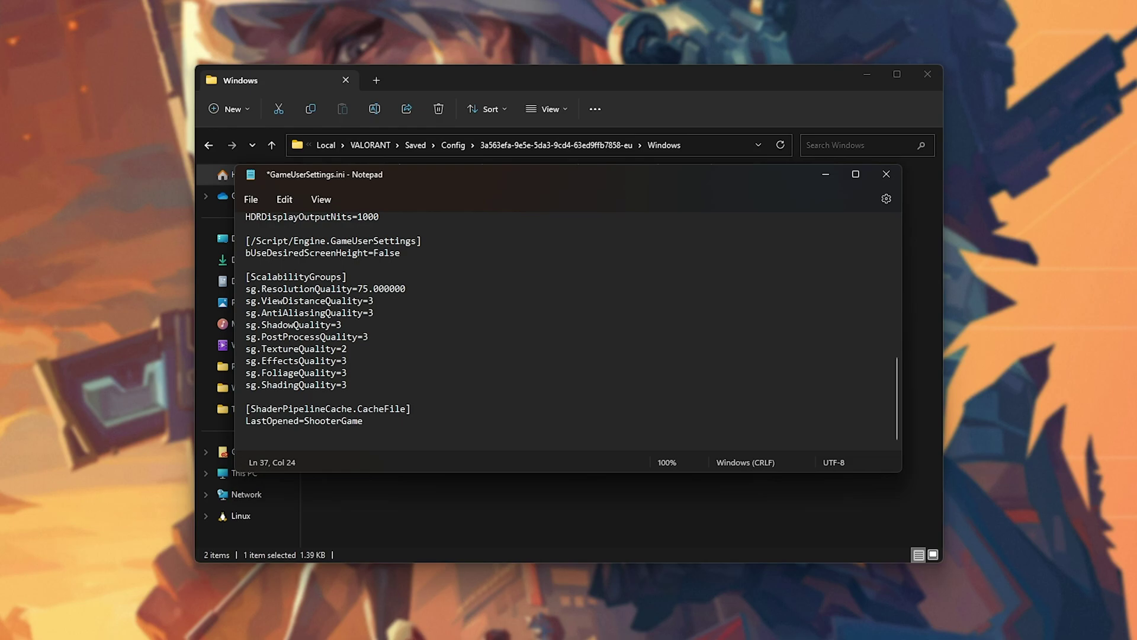
pyautogui.hotkey('ctrl', 's')
pyautogui.click(896, 168)
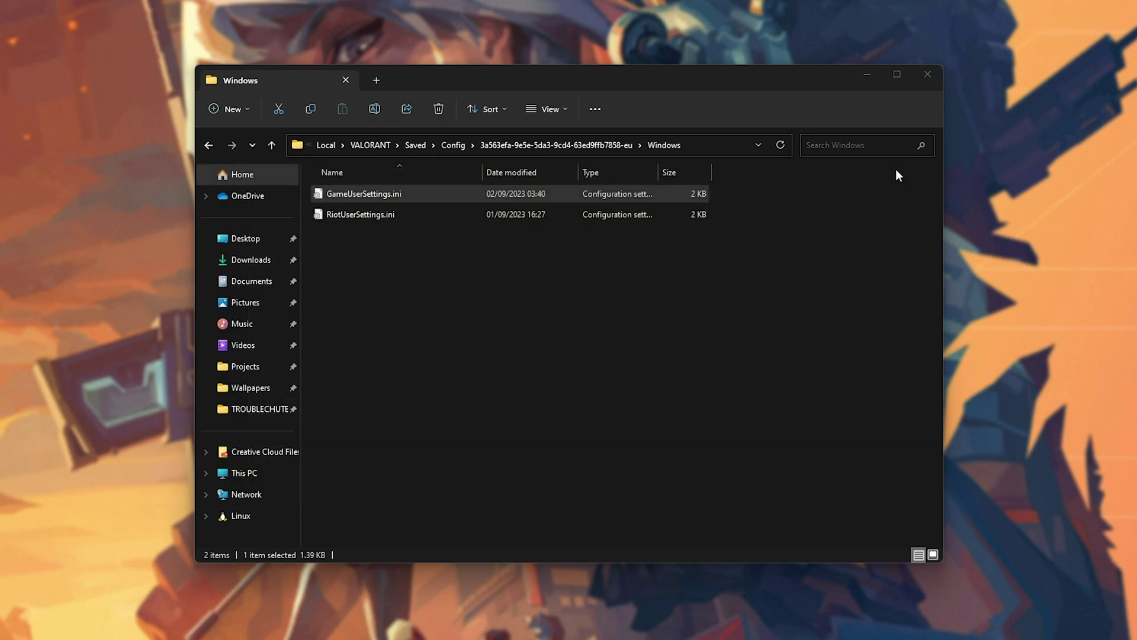
# Bring the File Explorer window with the edited config folder to the front.
pyautogui.click(542, 401)
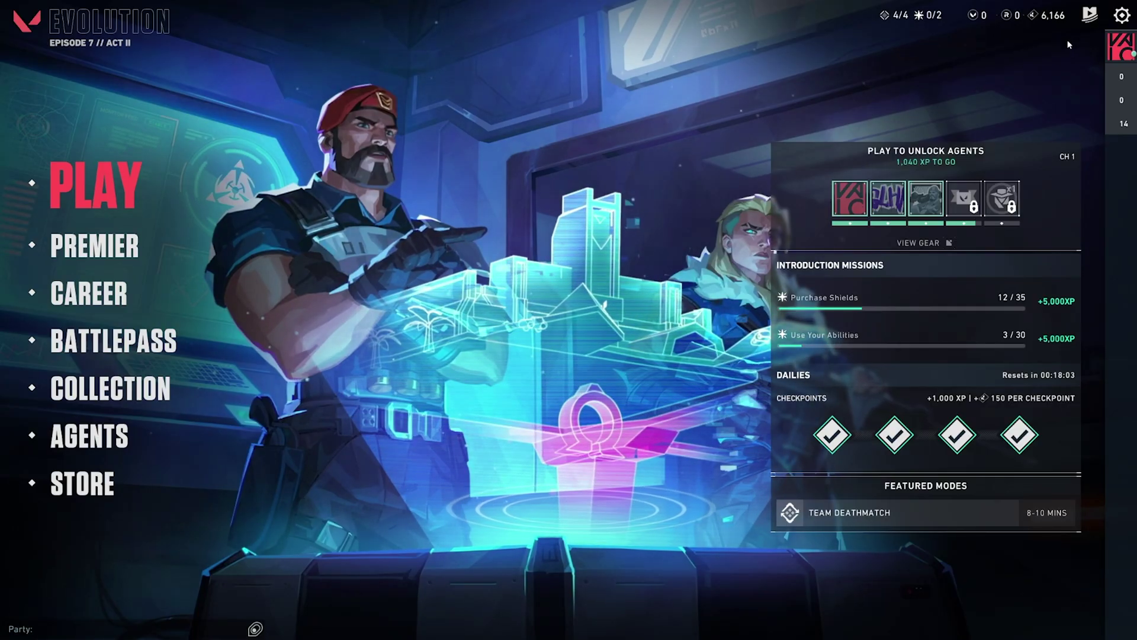
# Open VALORANT Settings from the pause menu and scroll General down to the Other section.
pyautogui.press('Escape')
pyautogui.click(583, 238)
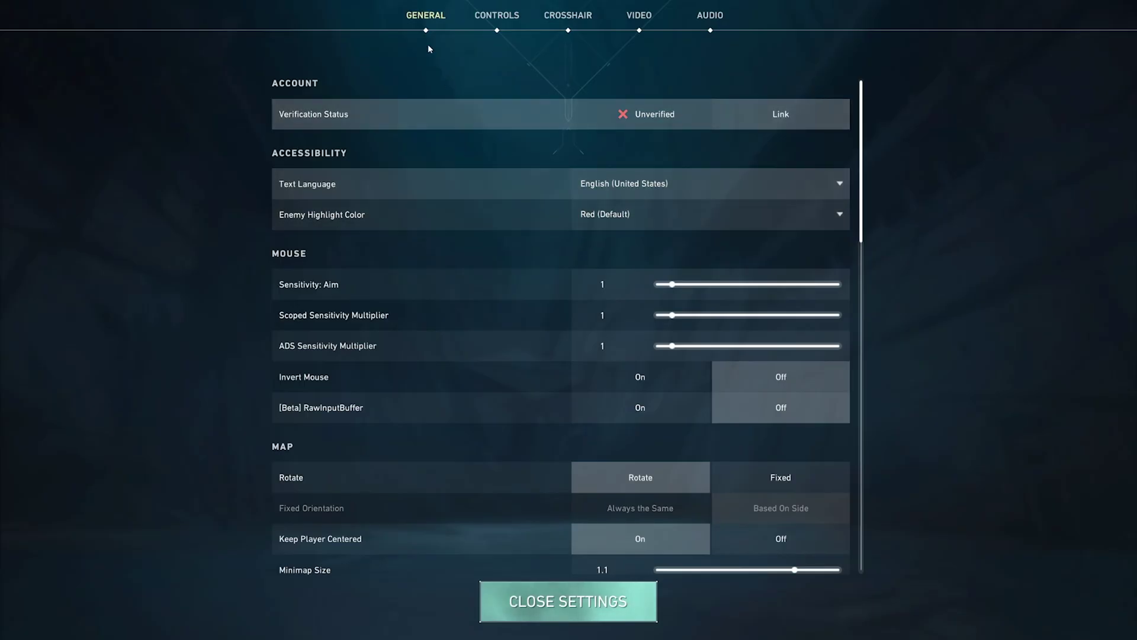
pyautogui.scroll(-15, 511, 176)
pyautogui.scroll(3, 511, 176)
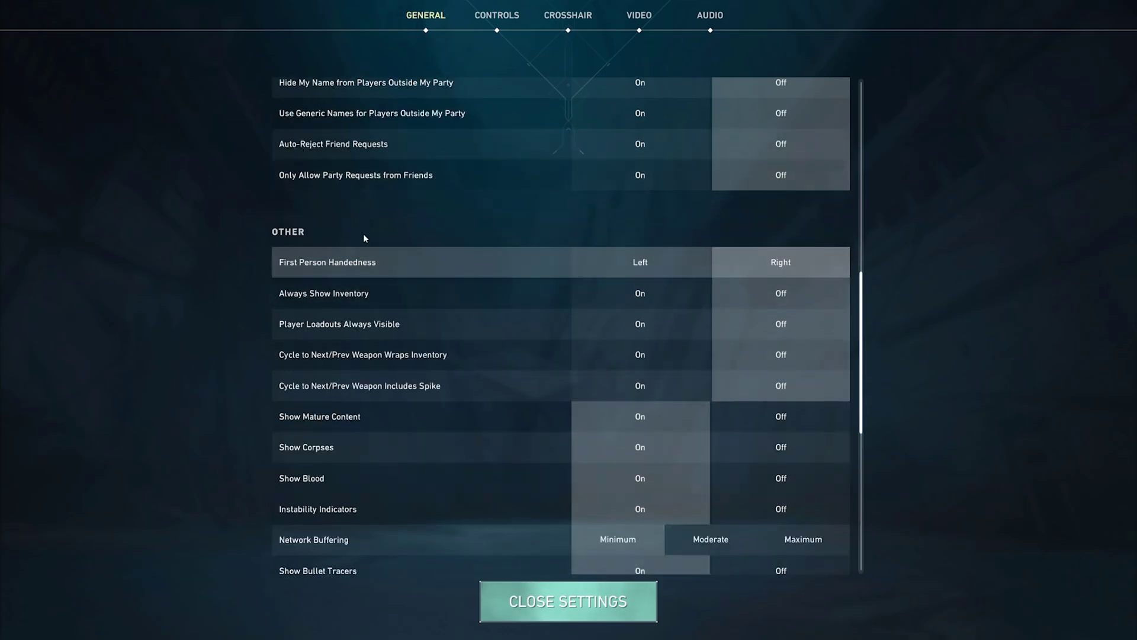
pyautogui.scroll(-2, 430, 240)
pyautogui.scroll(-2, 490, 247)
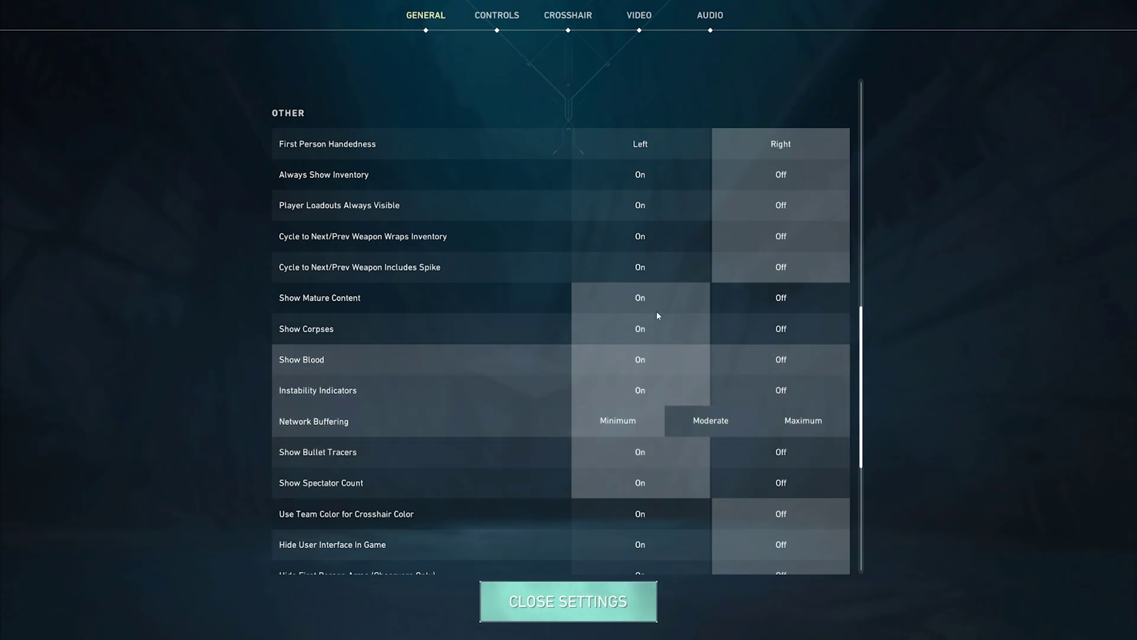
# Review Video > Graphics Quality (High textures, MSAA 4x), then exit settings to the main menu.
pyautogui.click(639, 15)
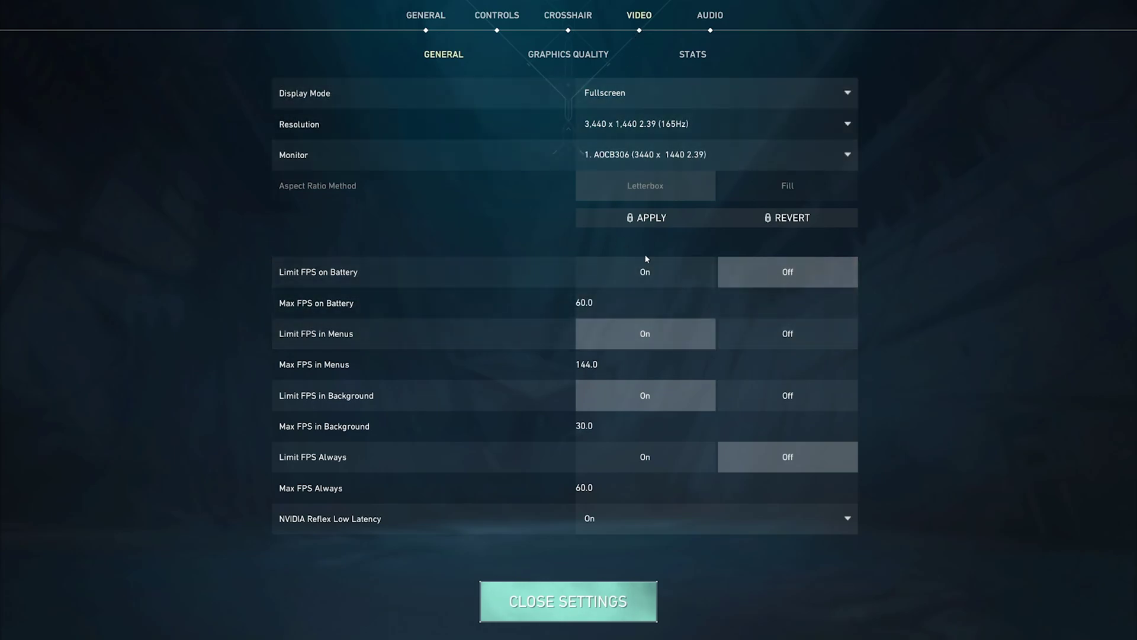
pyautogui.click(570, 55)
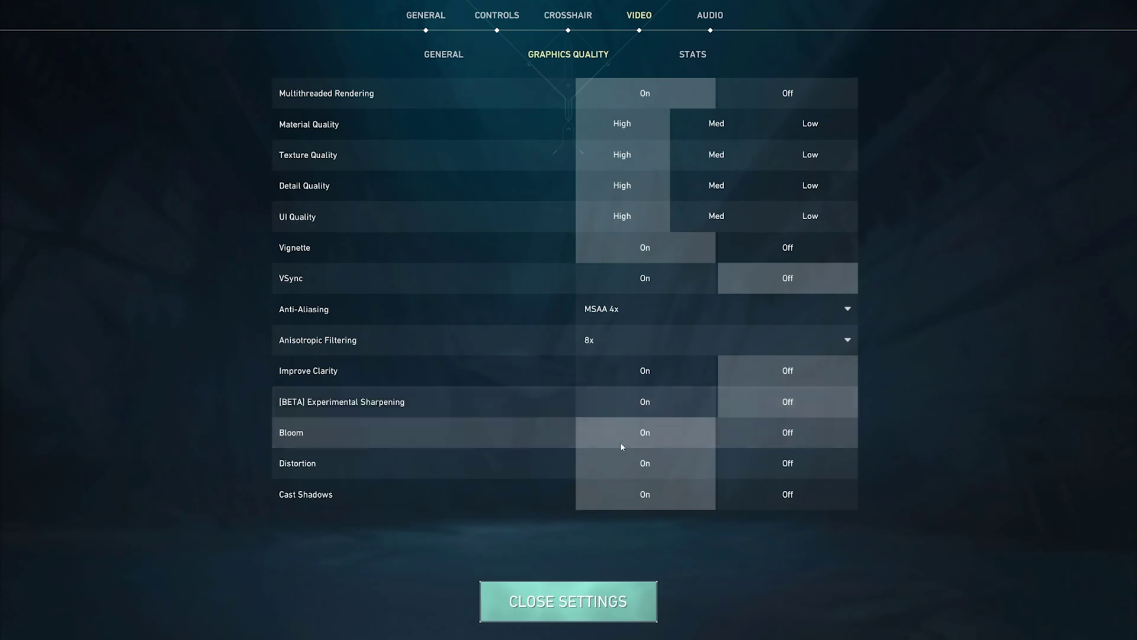
pyautogui.press('Escape')
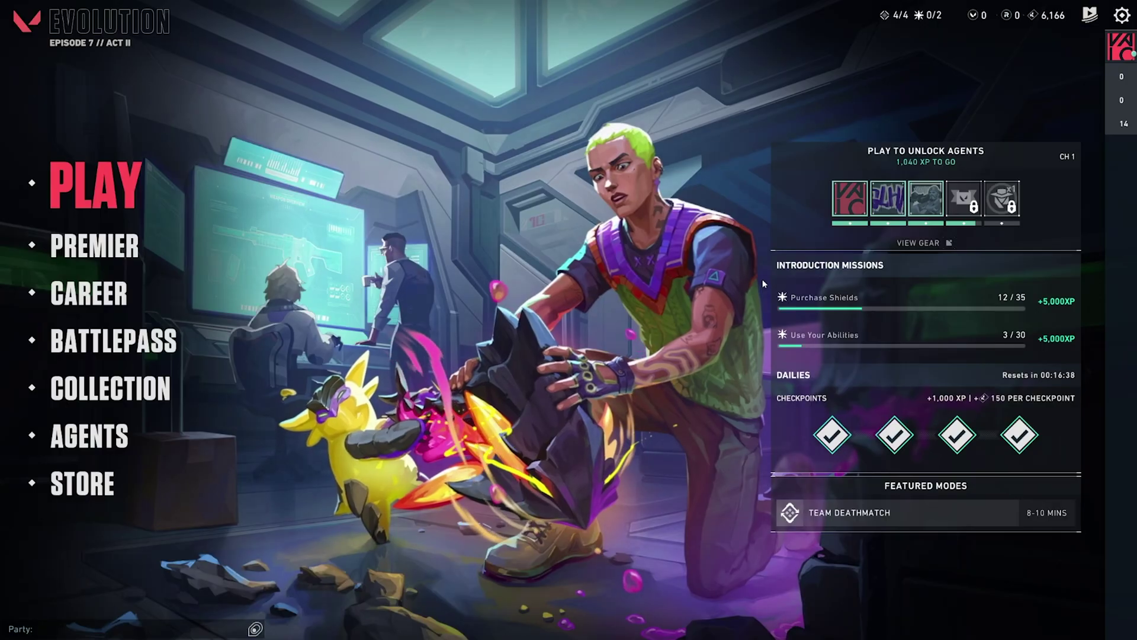